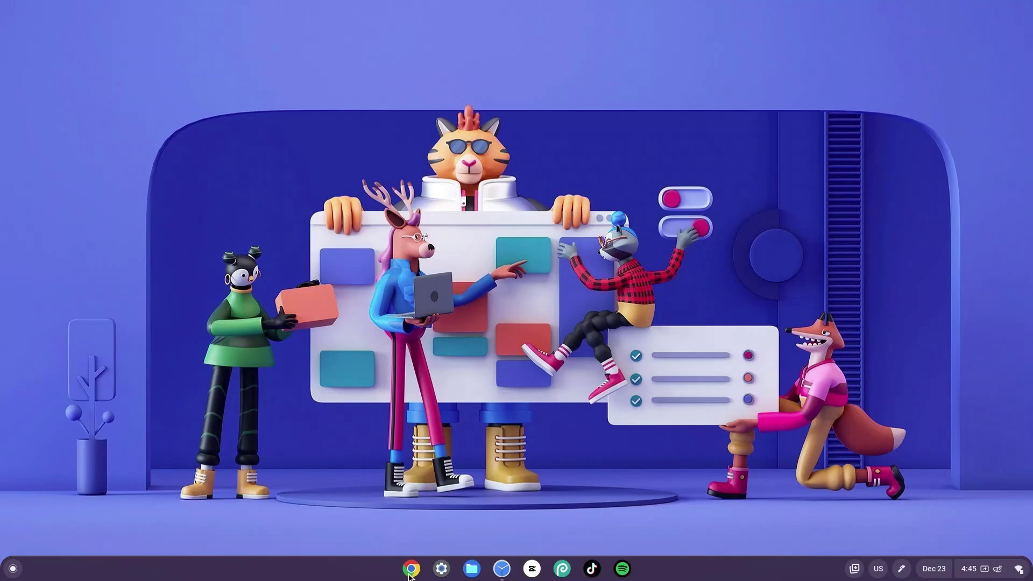
- Open Chrome in a maximized window, search the web for "chrome webstore" and open the Chrome Web Store
click(410, 570)
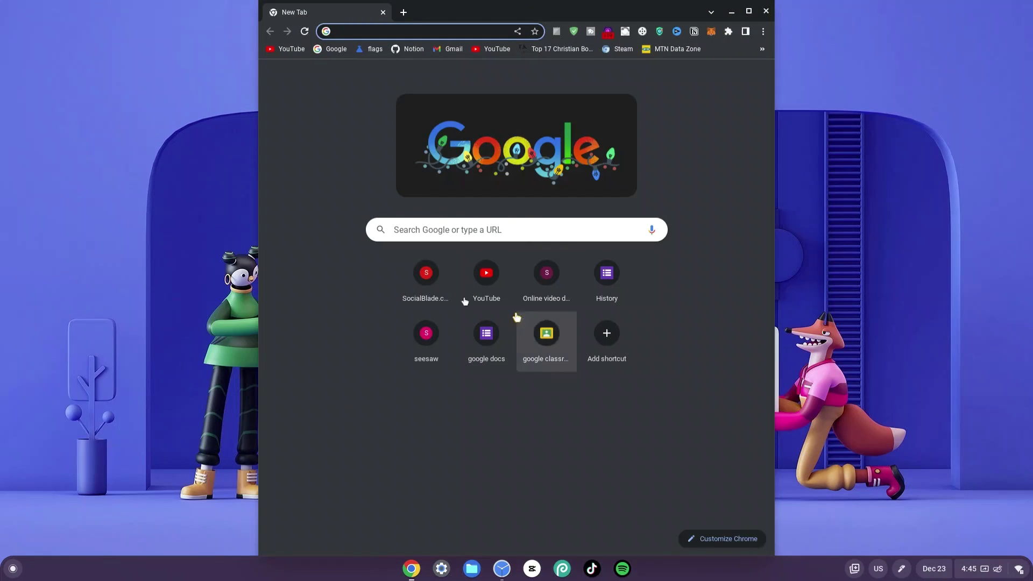
click(748, 11)
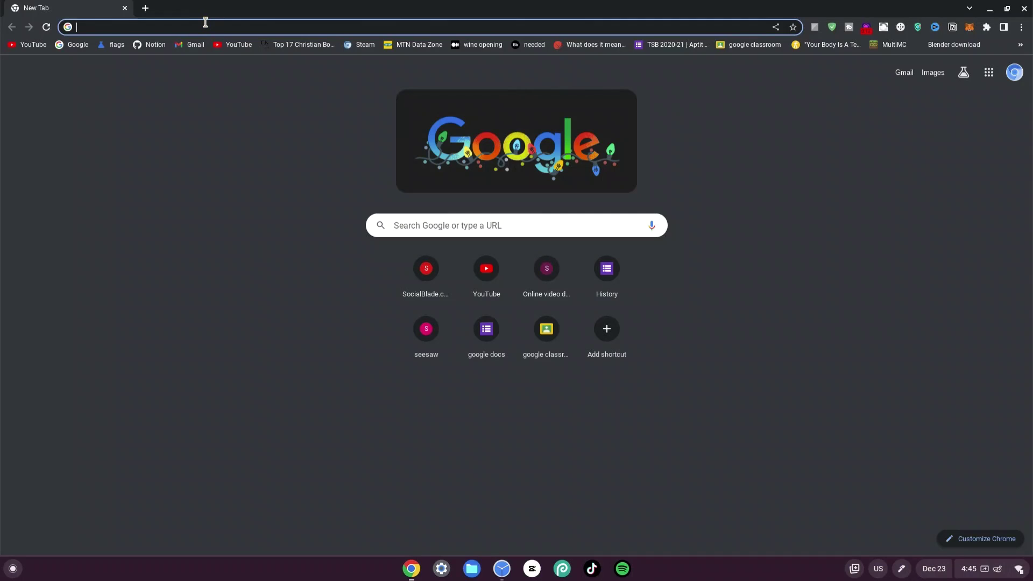
text(chrome we)
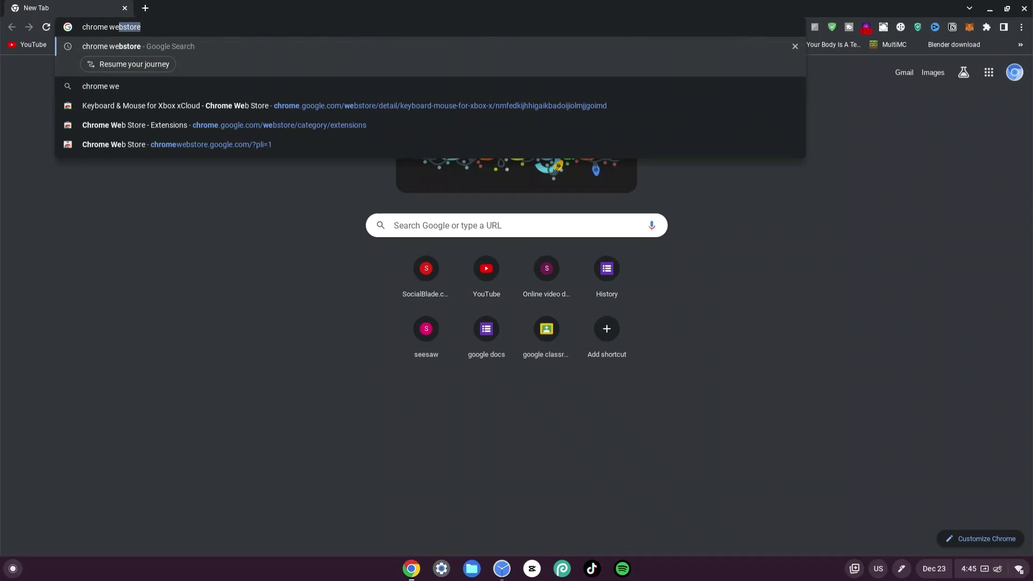
text(bstore)
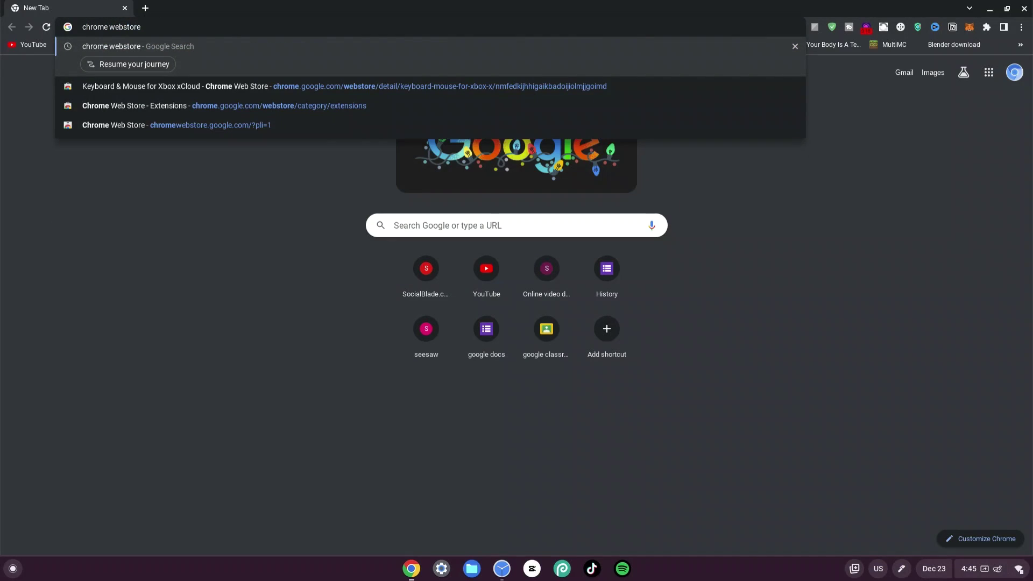
key(Return)
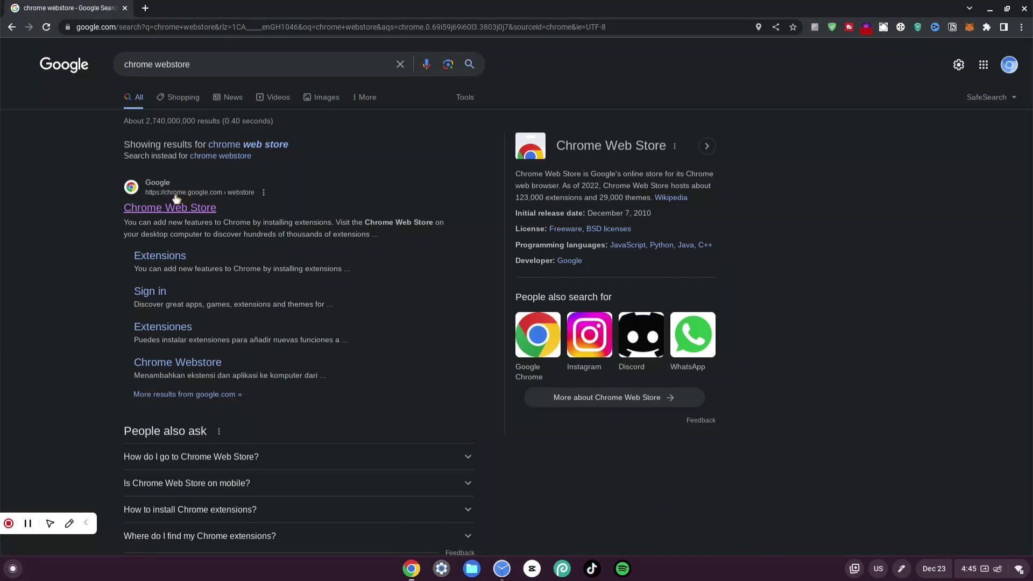
click(186, 209)
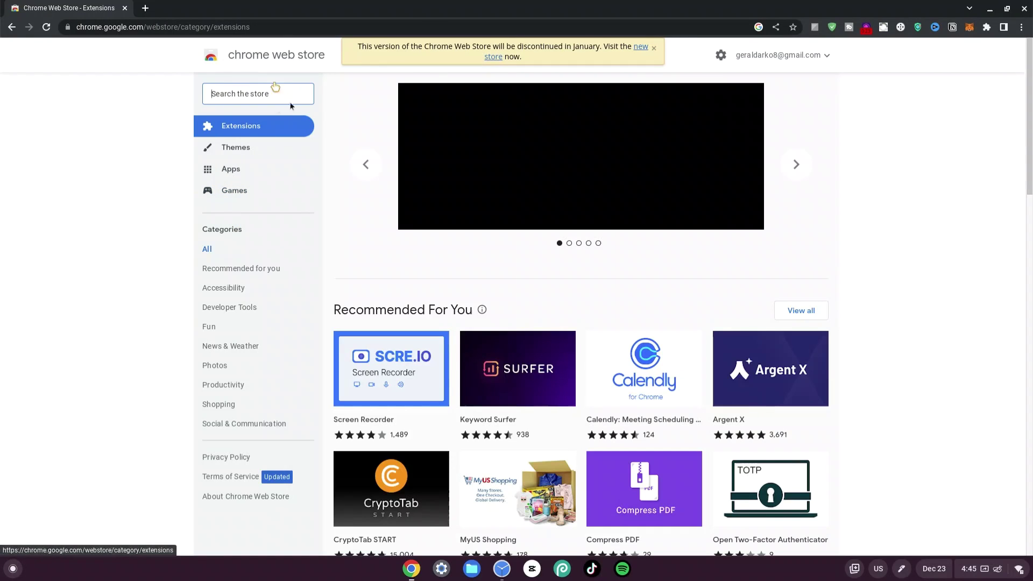
- Search the store for "keyboard & mouse for xbox xcloud"
click(267, 96)
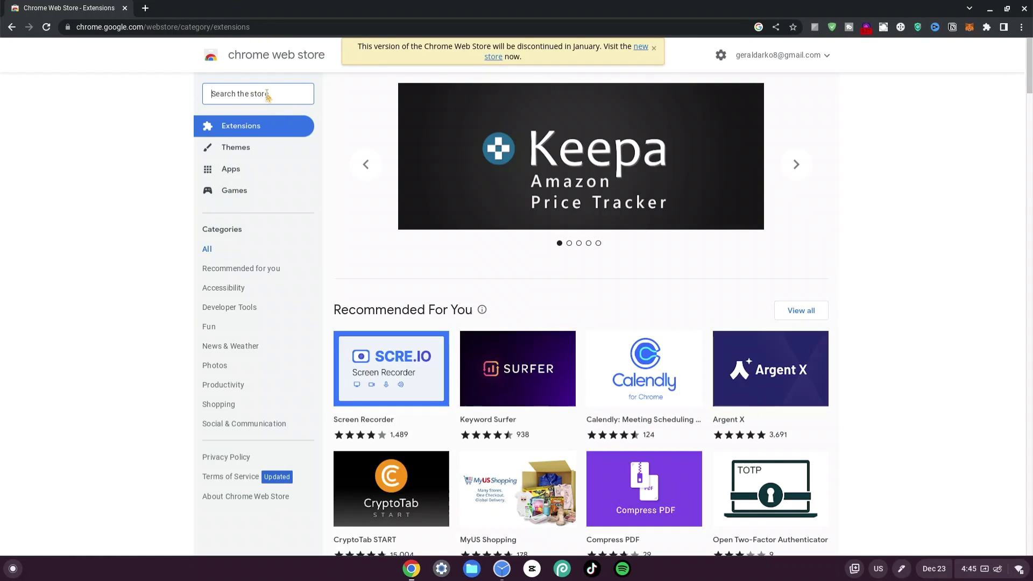
text(keyboard)
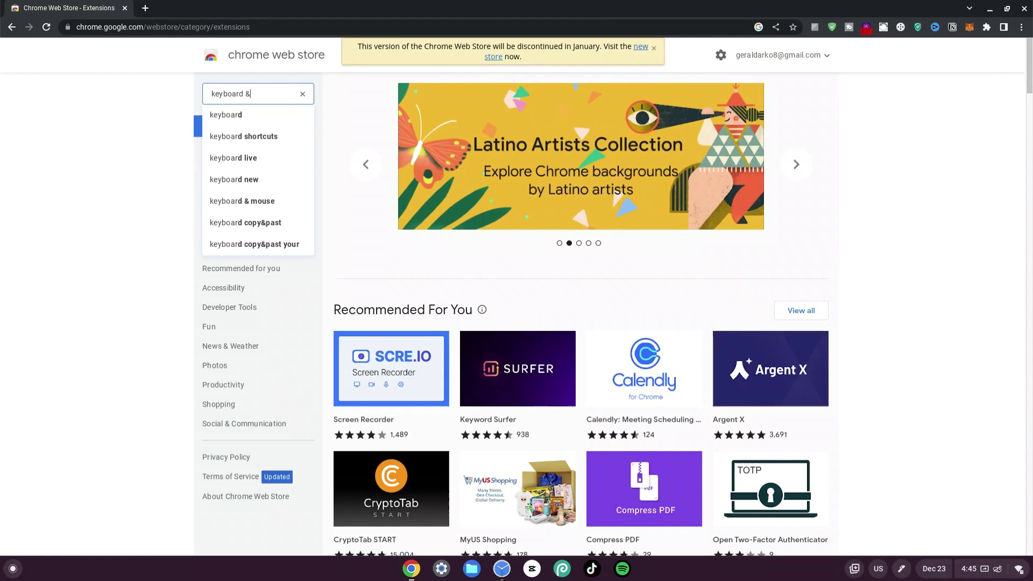
text( & mouse)
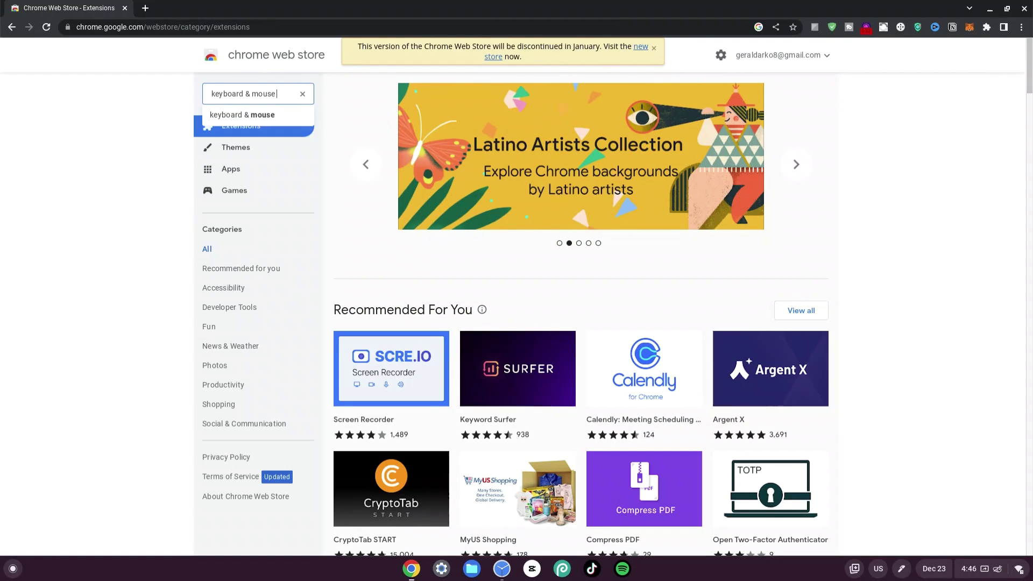
text( for)
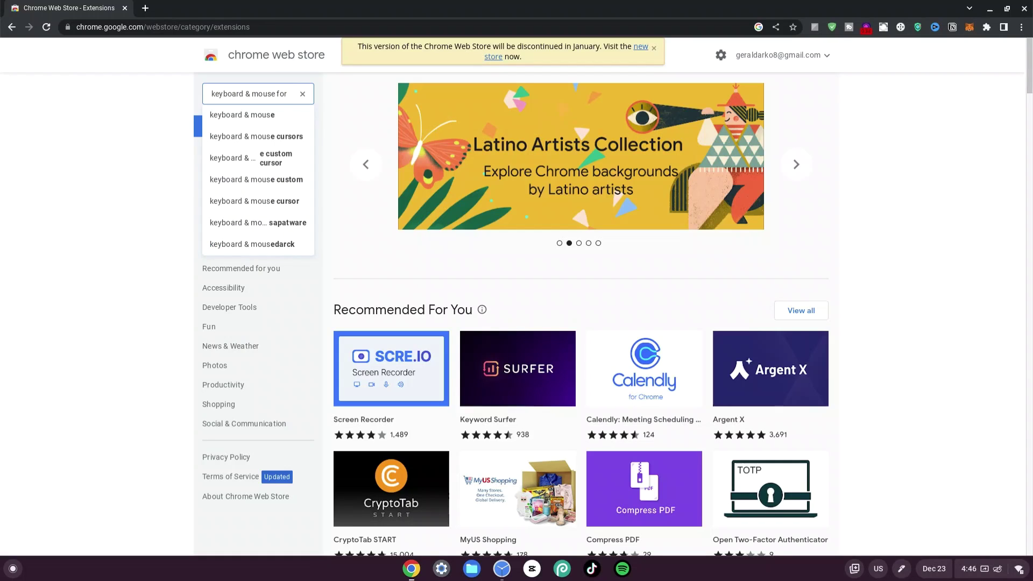
text( xbox)
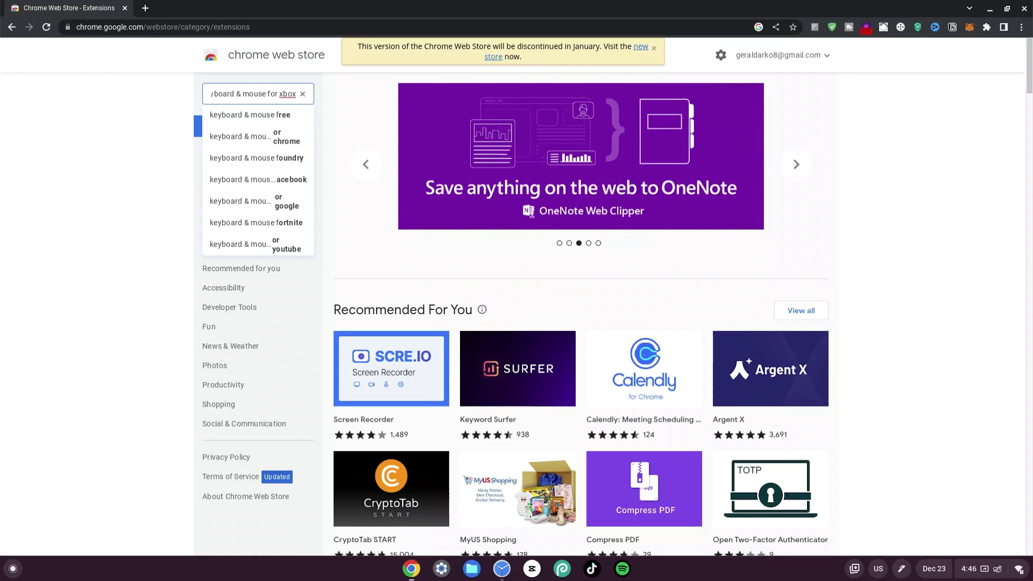
text( xcloud)
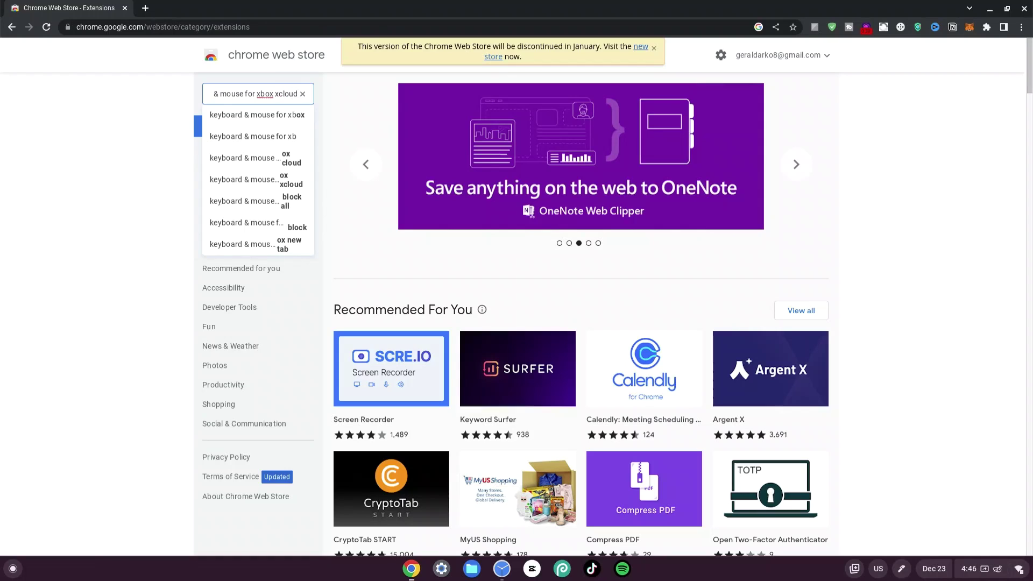
key(Return)
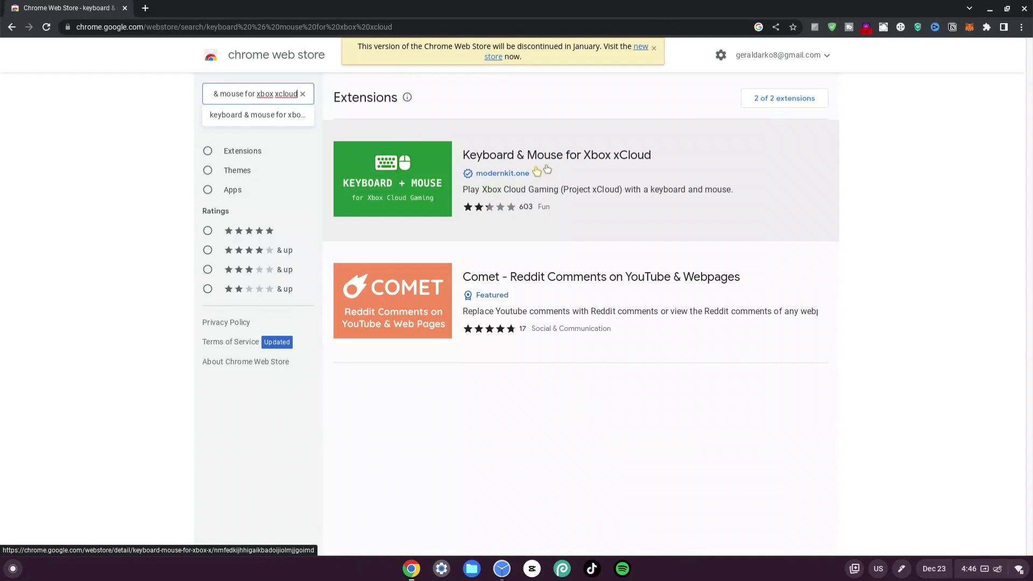
- Add the Keyboard & Mouse for Xbox xCloud extension to the browser and close its post-install page
click(505, 158)
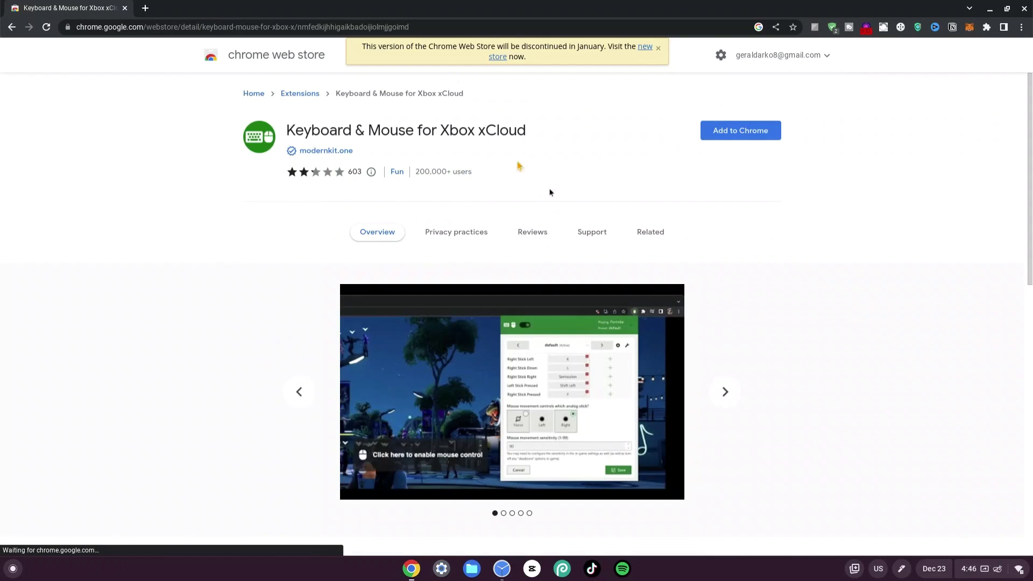
click(729, 131)
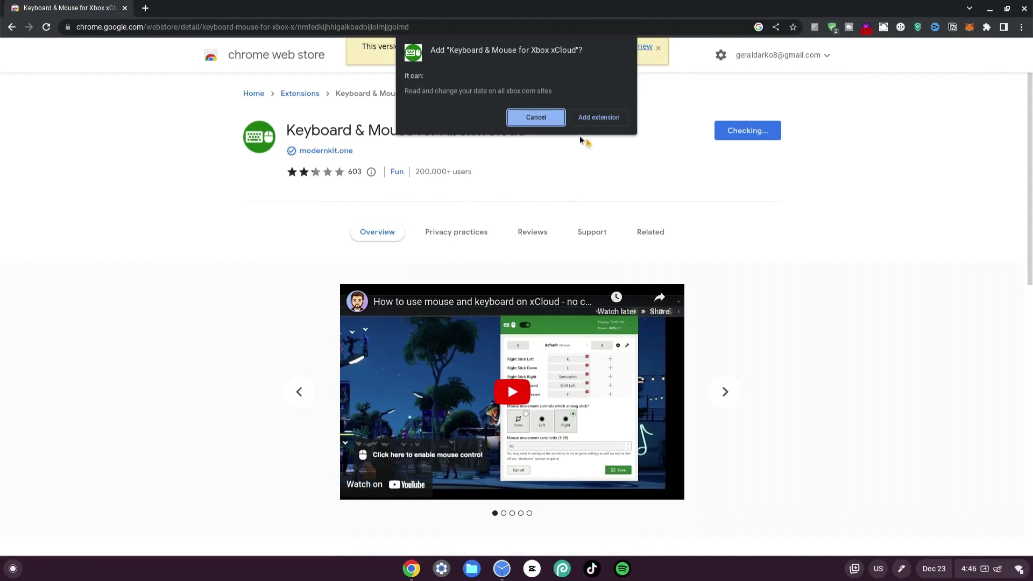
click(593, 119)
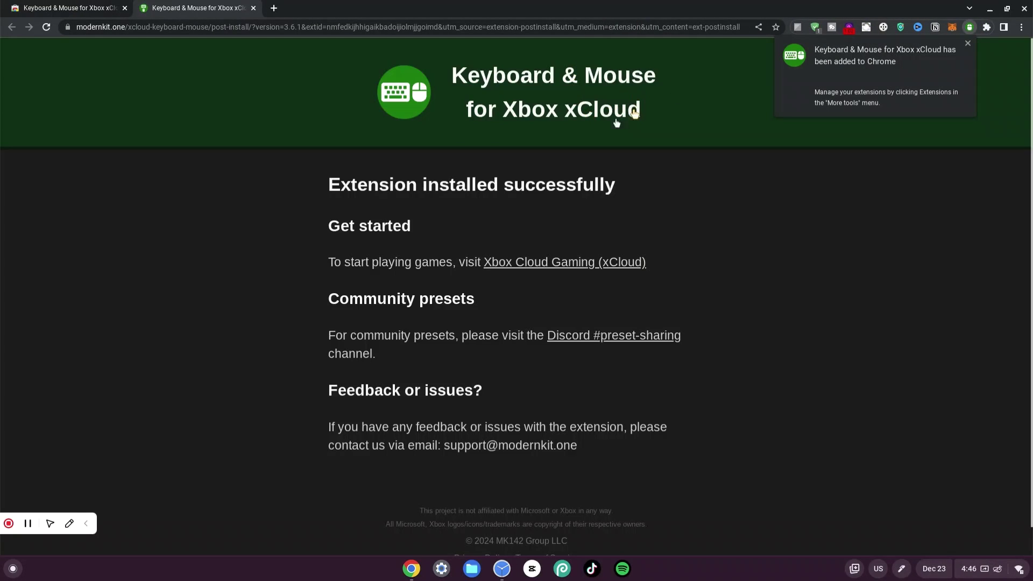
click(255, 11)
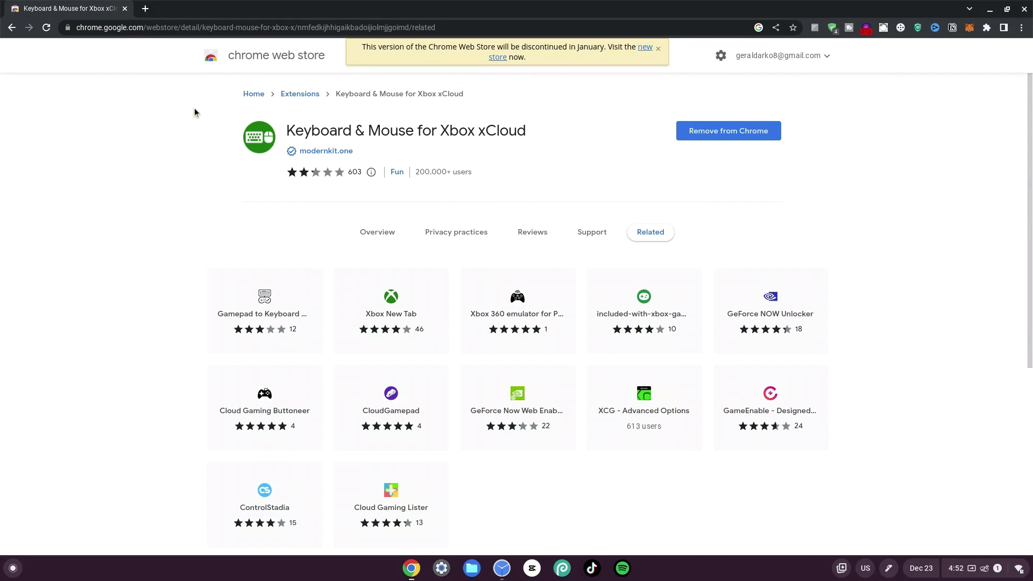
- Search for "xbox" in a new browser tab and open the official Xbox site
click(145, 9)
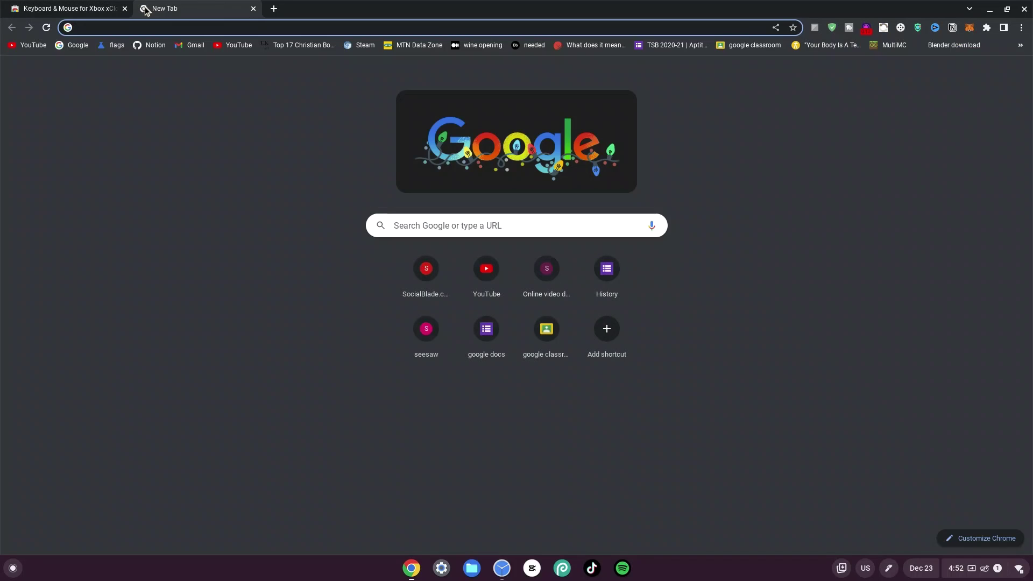
text(xbox)
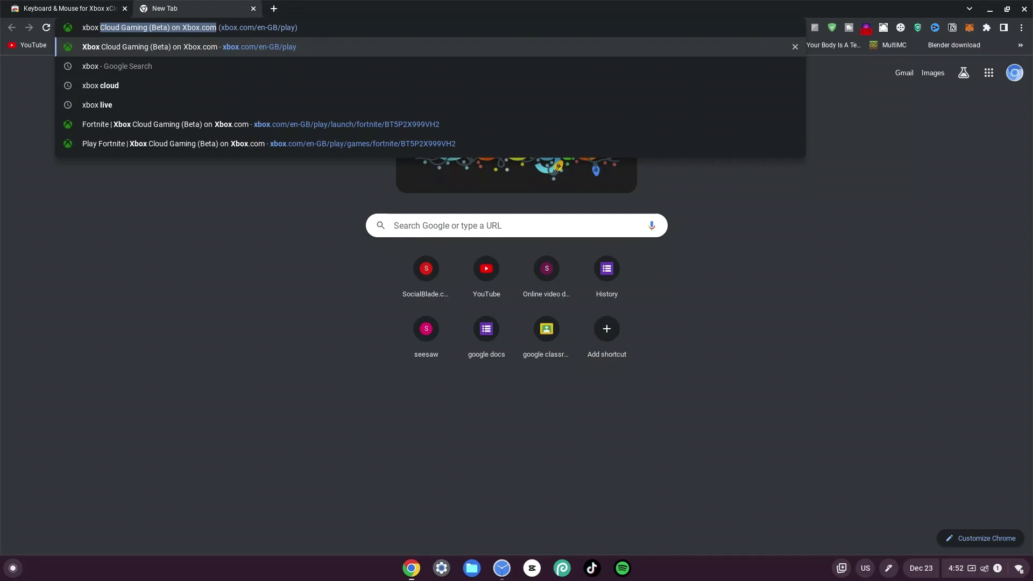
key(Return)
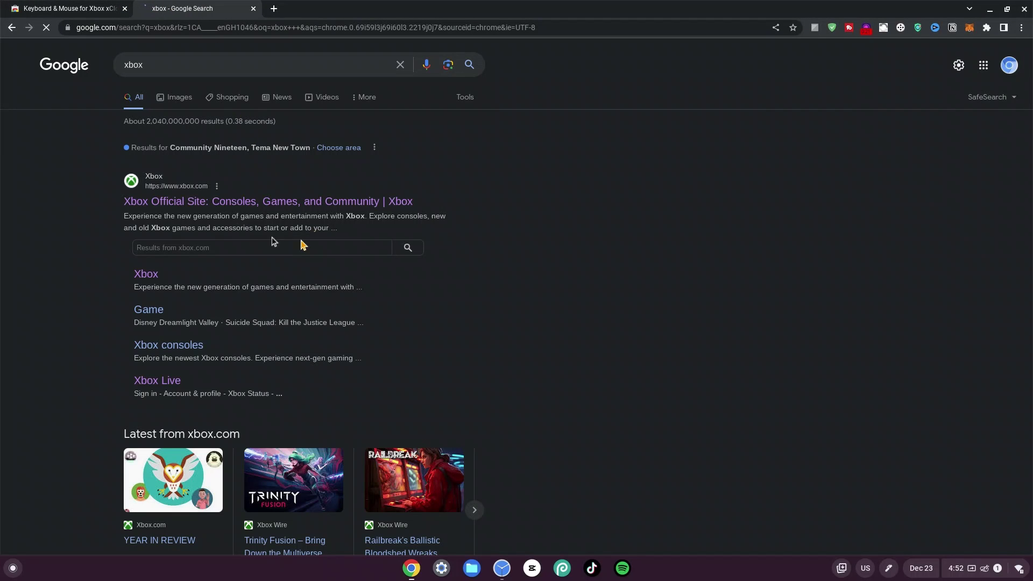
click(190, 200)
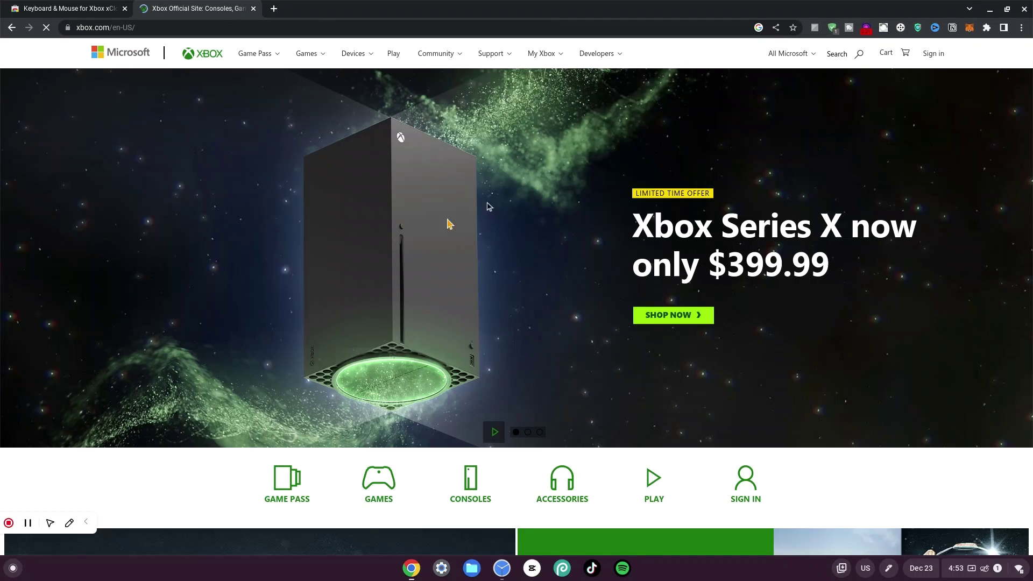
- Go to the Xbox sign-in page and open the form for creating a new Microsoft account
click(930, 58)
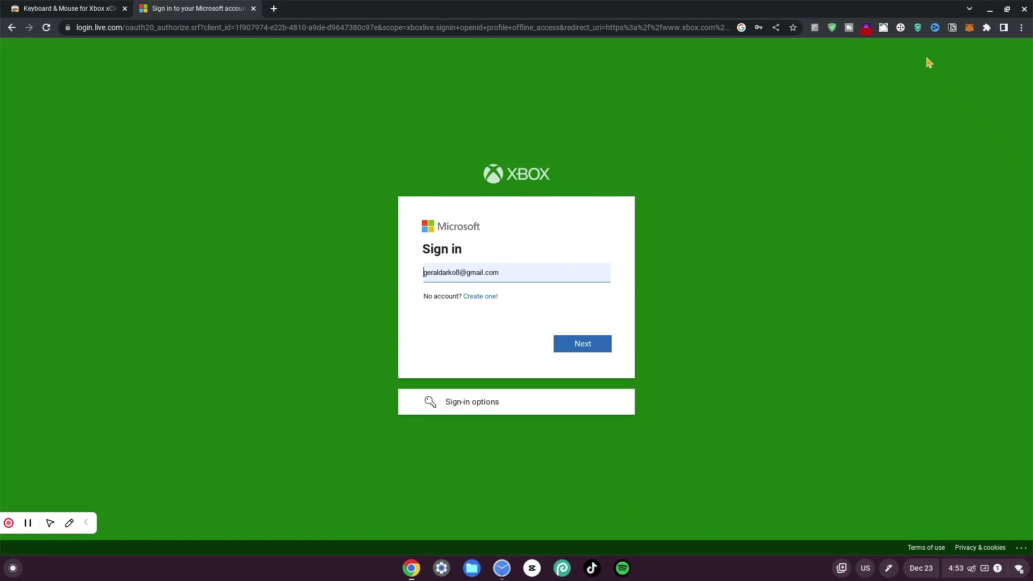
click(479, 300)
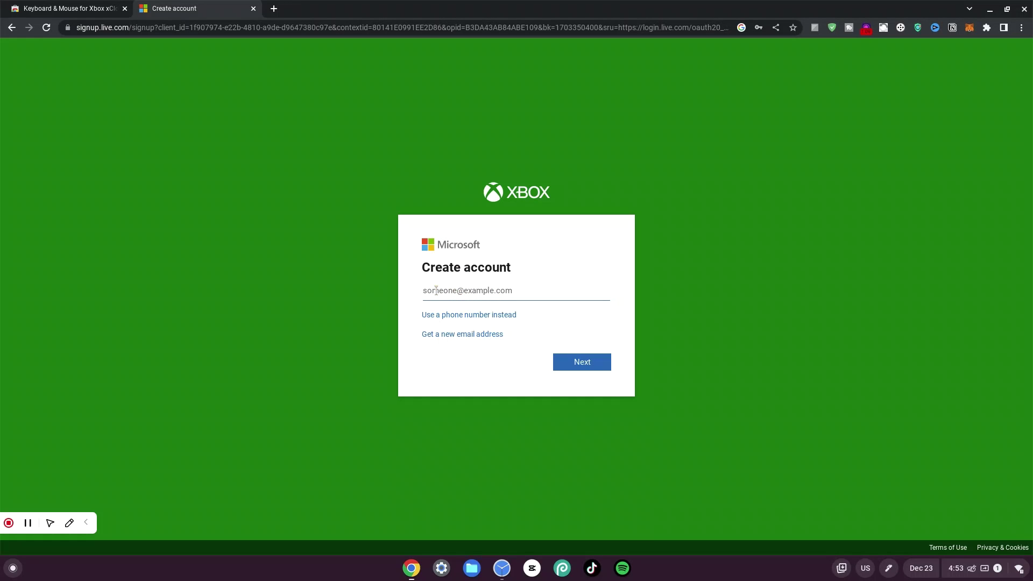
text(r)
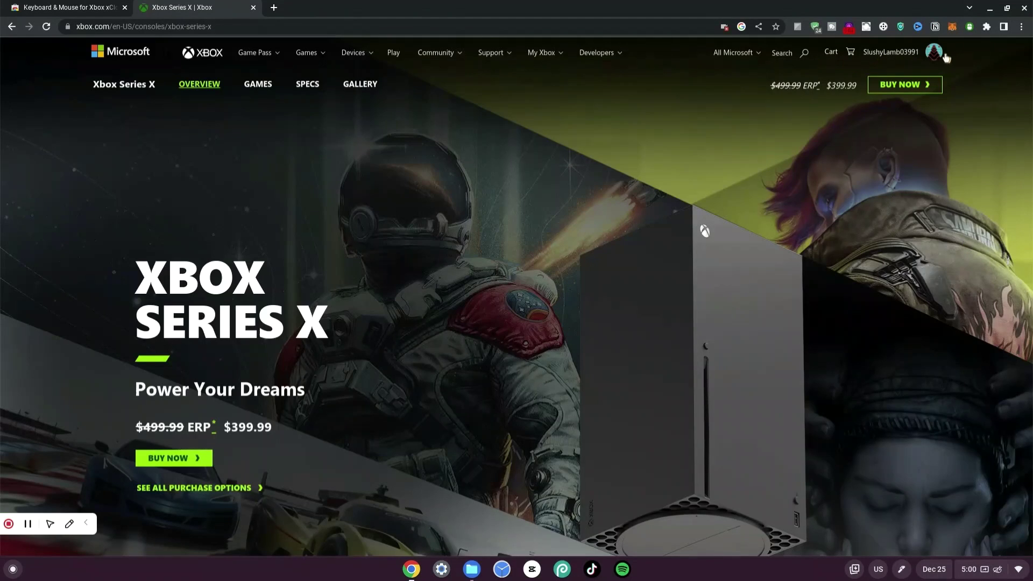
- Open the signed-in account's Xbox profile and go to its privacy settings
click(944, 56)
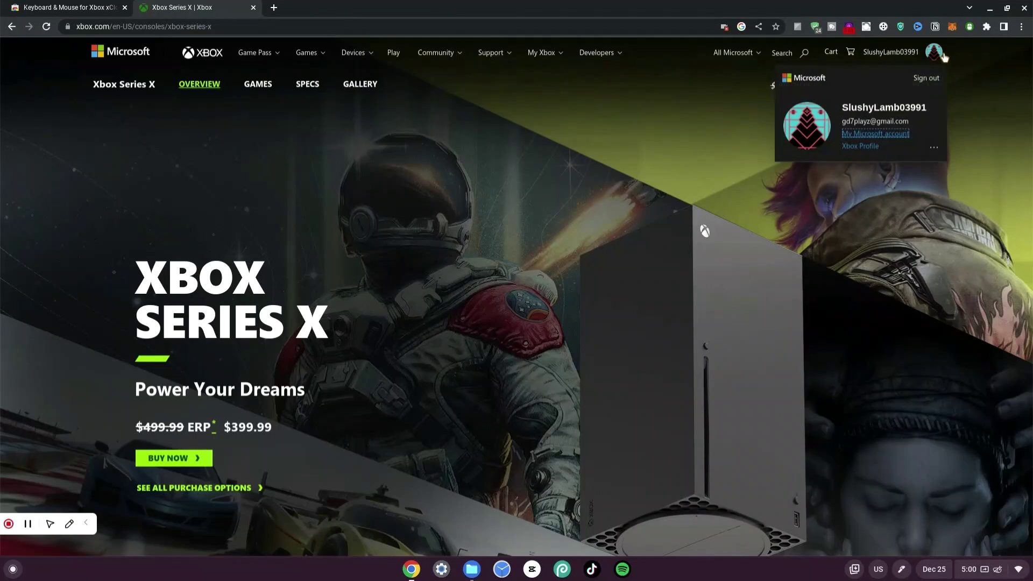
click(859, 147)
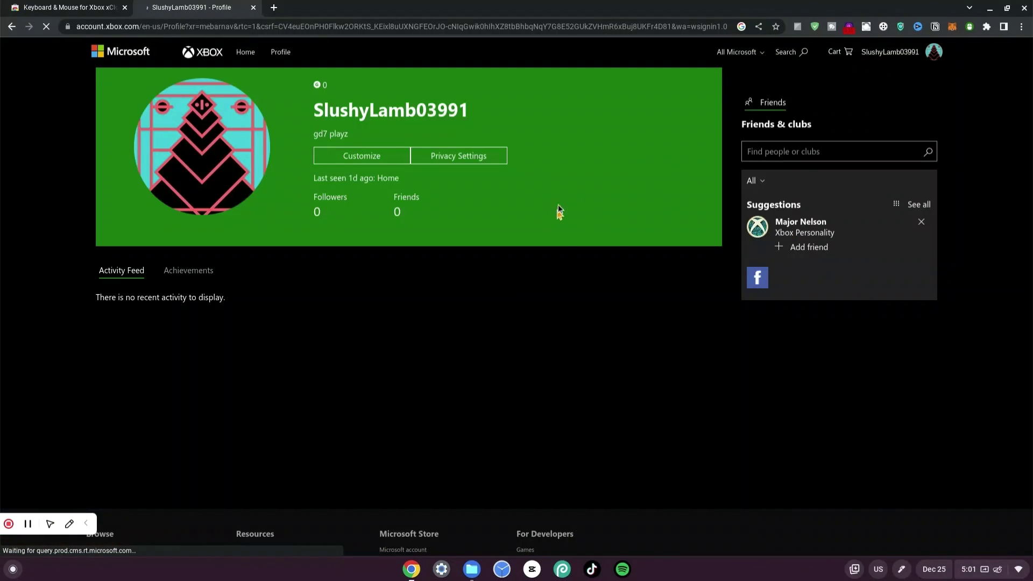
click(446, 157)
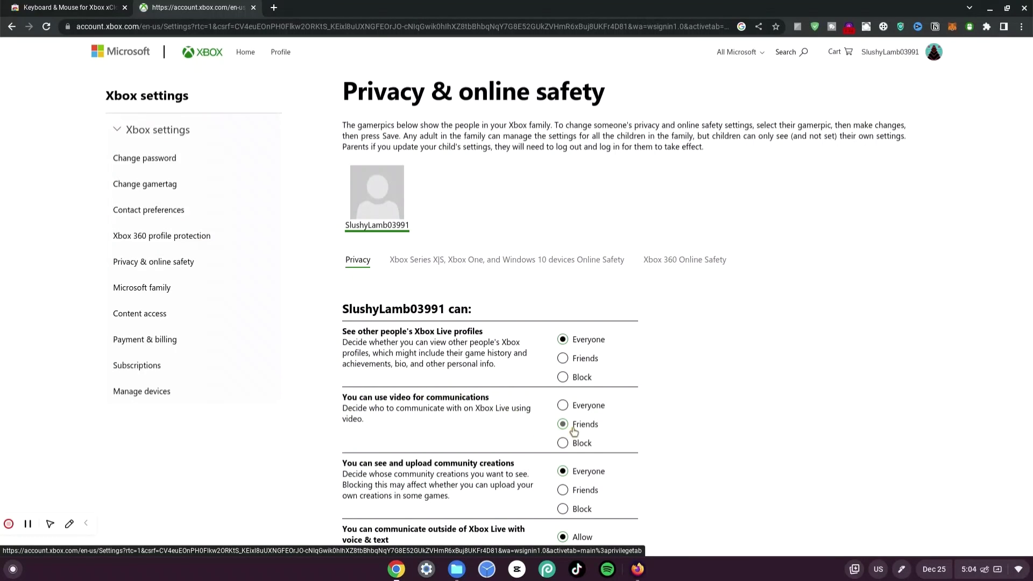
- Allow video communications with Everyone in the Privacy settings and submit the change
click(563, 407)
scroll(447, 339, down, 15)
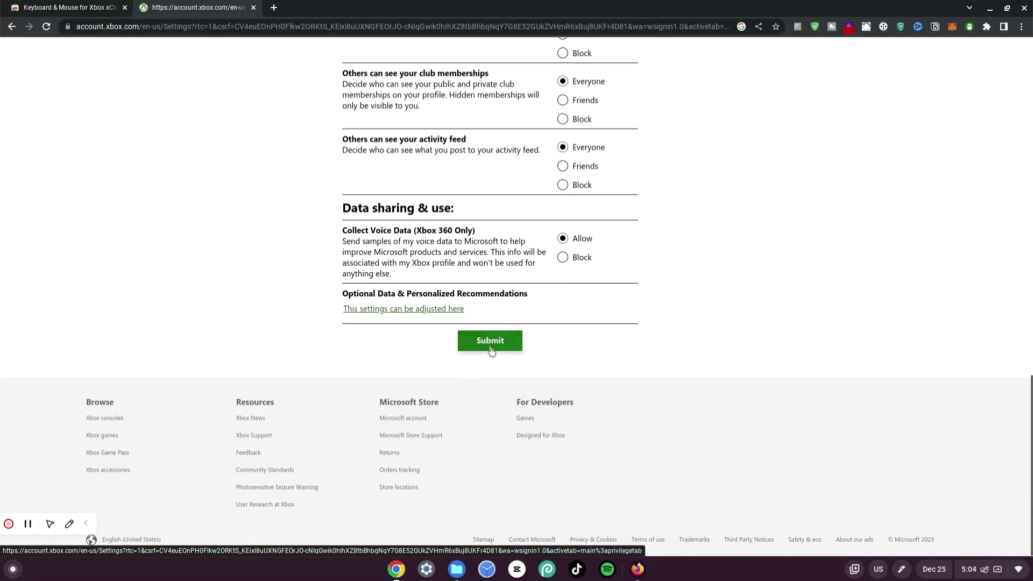
click(491, 349)
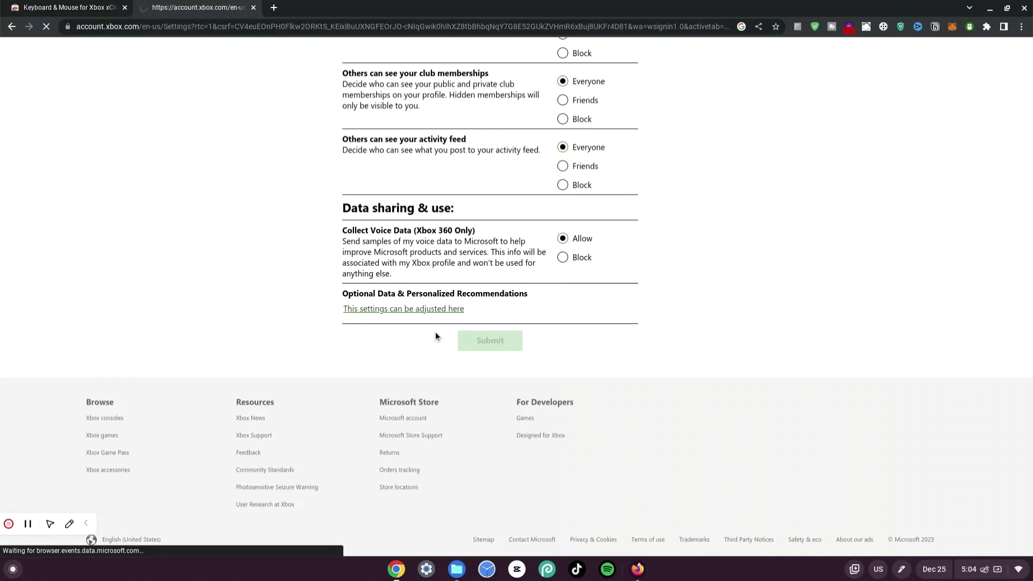
- In the Xbox Series X|S, Xbox One and Windows 10 online safety settings, allow playing with people outside of Xbox Live and submit
scroll(435, 332, up, 10)
scroll(440, 331, up, 8)
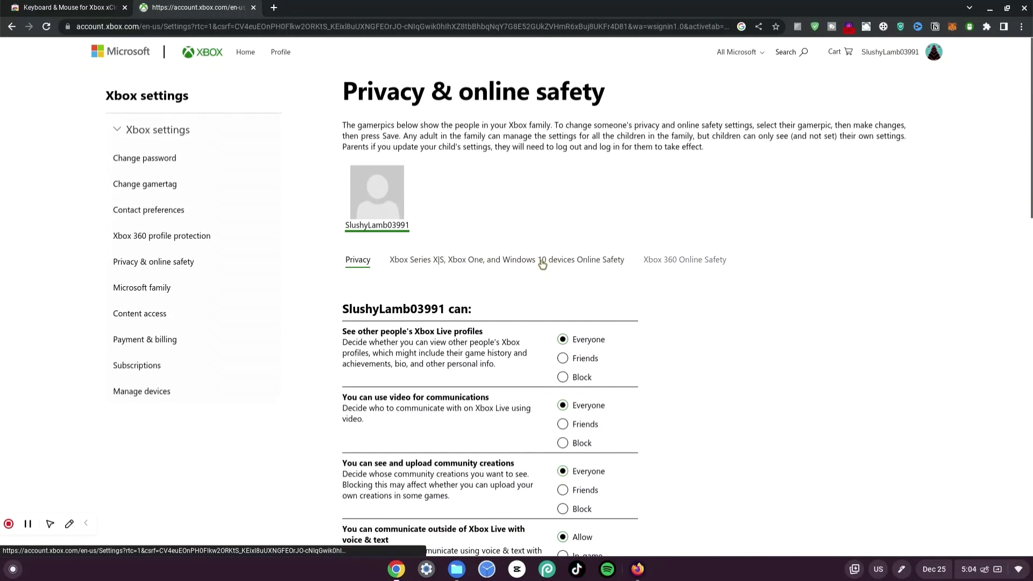
click(438, 266)
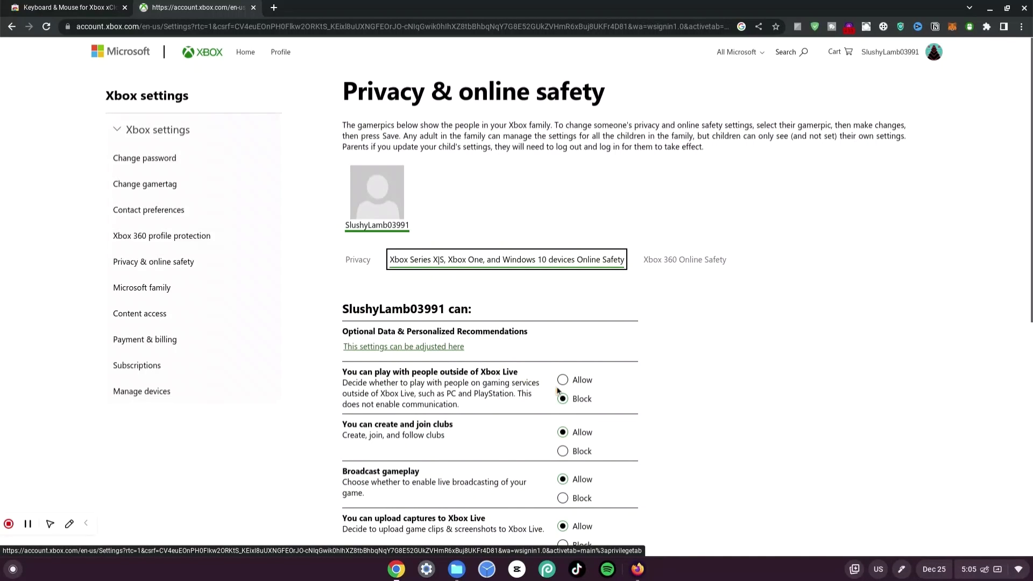
click(564, 381)
scroll(470, 362, down, 1)
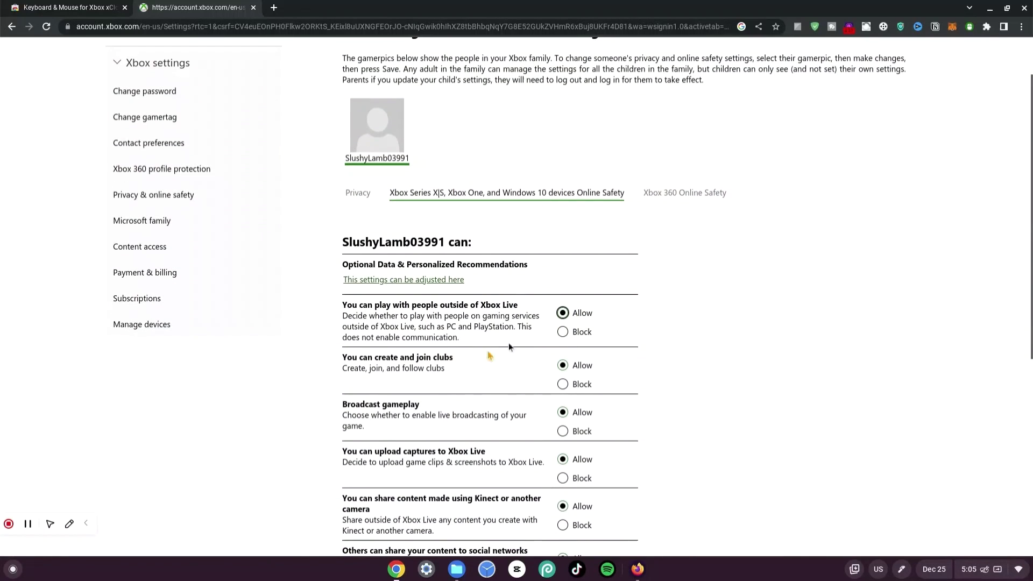
scroll(482, 346, down, 3)
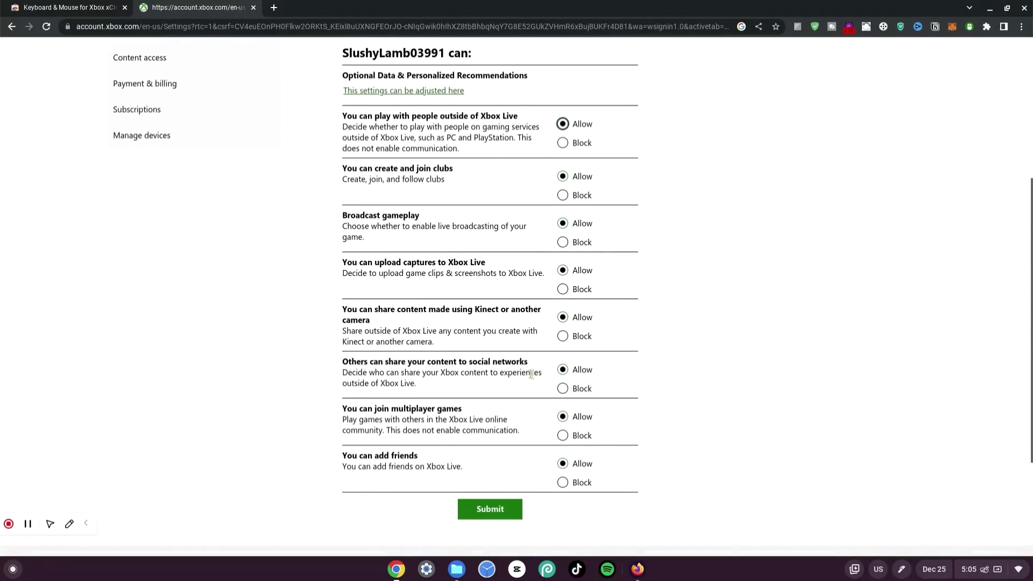
click(492, 507)
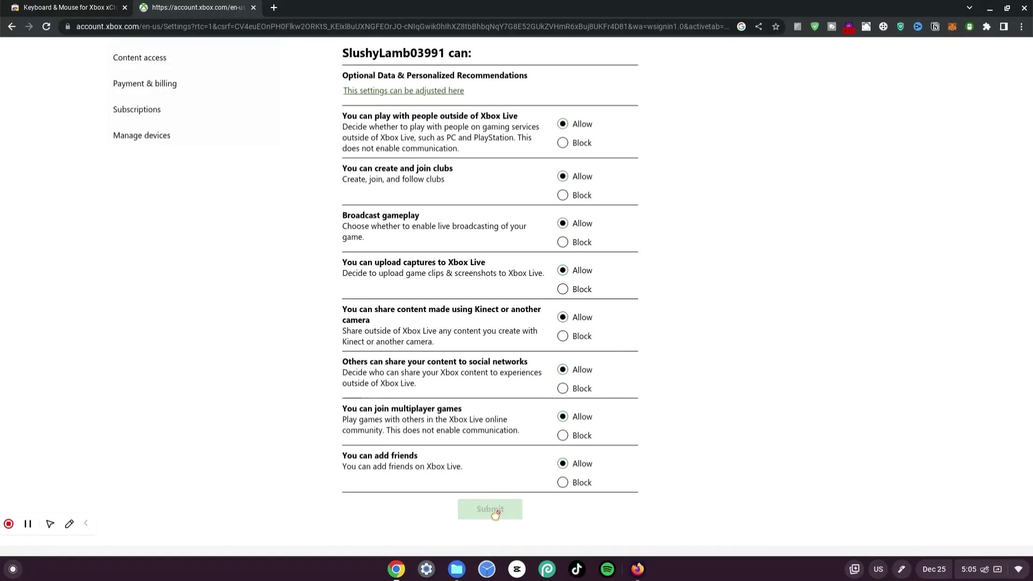
- Review the Xbox 360 Online Safety settings from Kinect Sharing down to Music, Music Videos, and Windows Phone Games
click(684, 238)
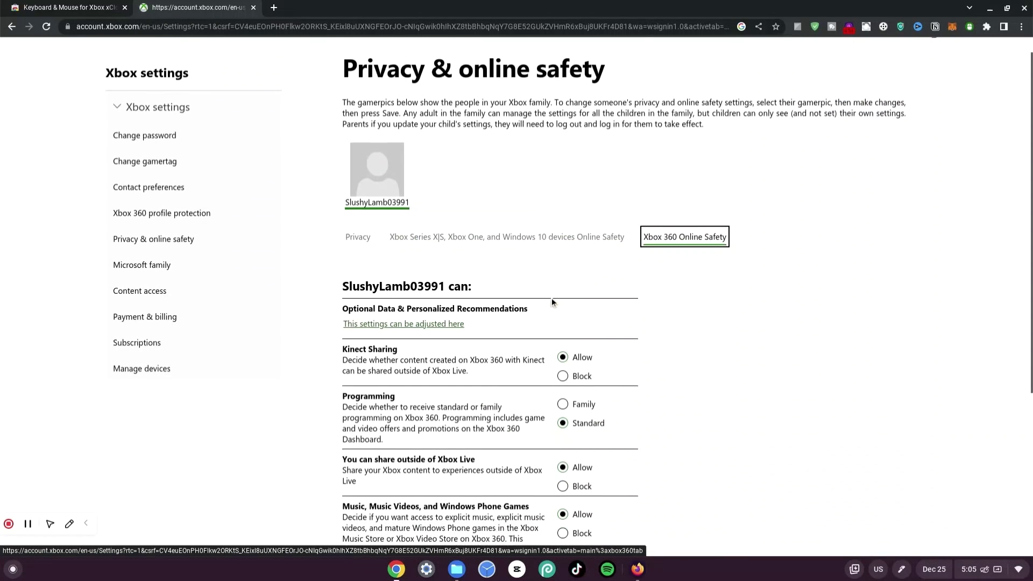
scroll(551, 298, down, 3)
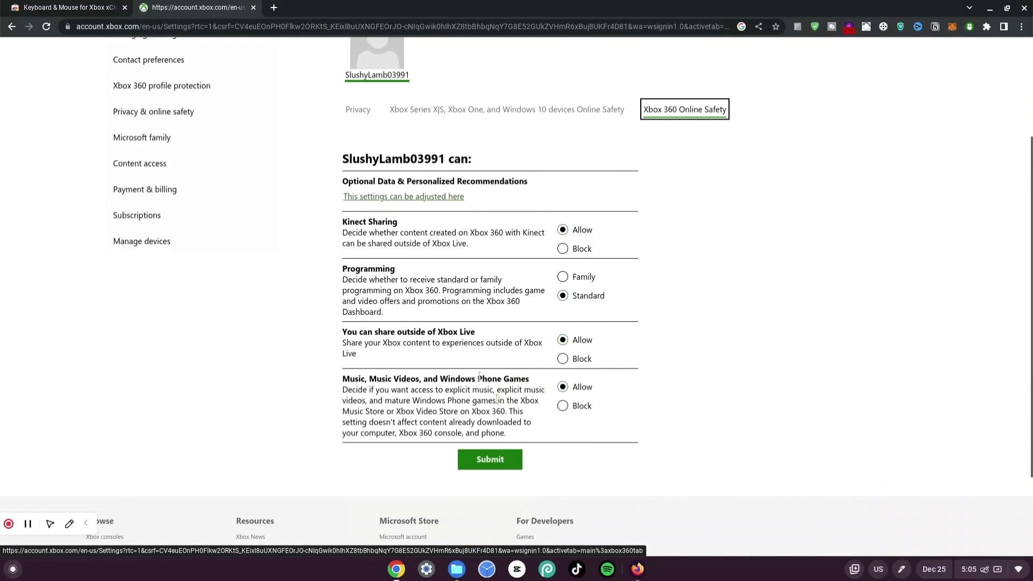
scroll(417, 325, up, 4)
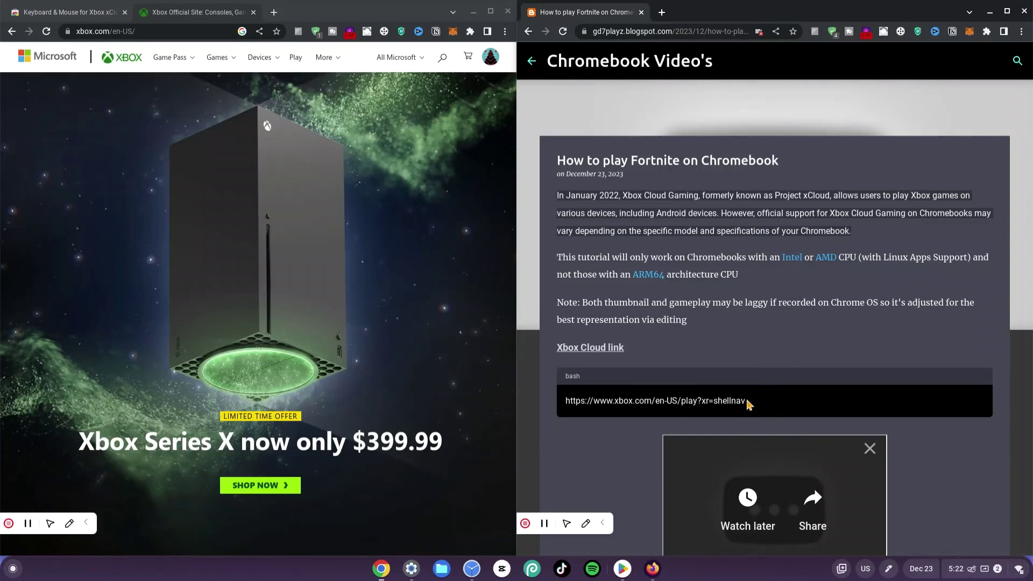
drag(749, 403, 548, 407)
key(ctrl+c)
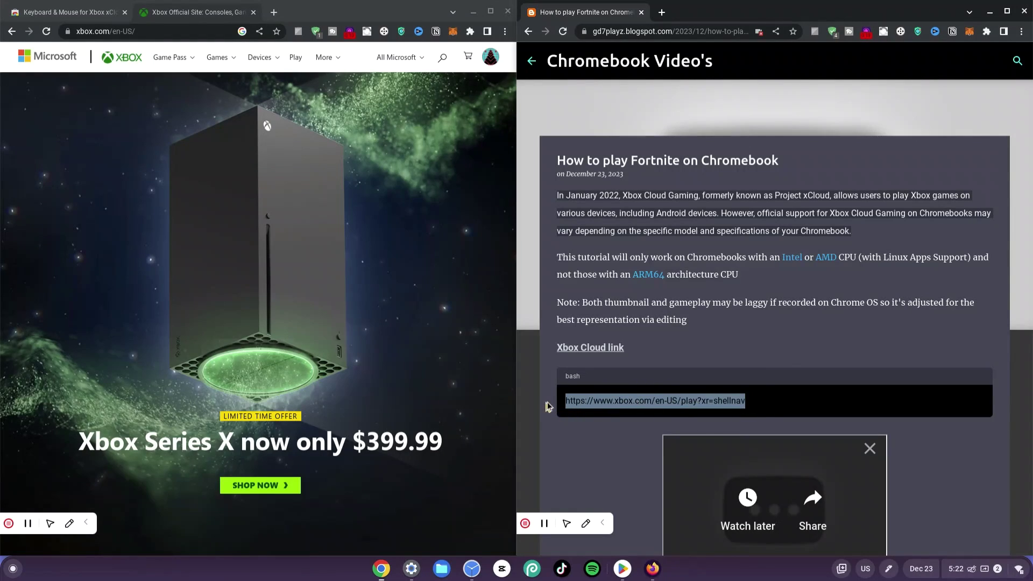
click(115, 31)
key(ctrl+v)
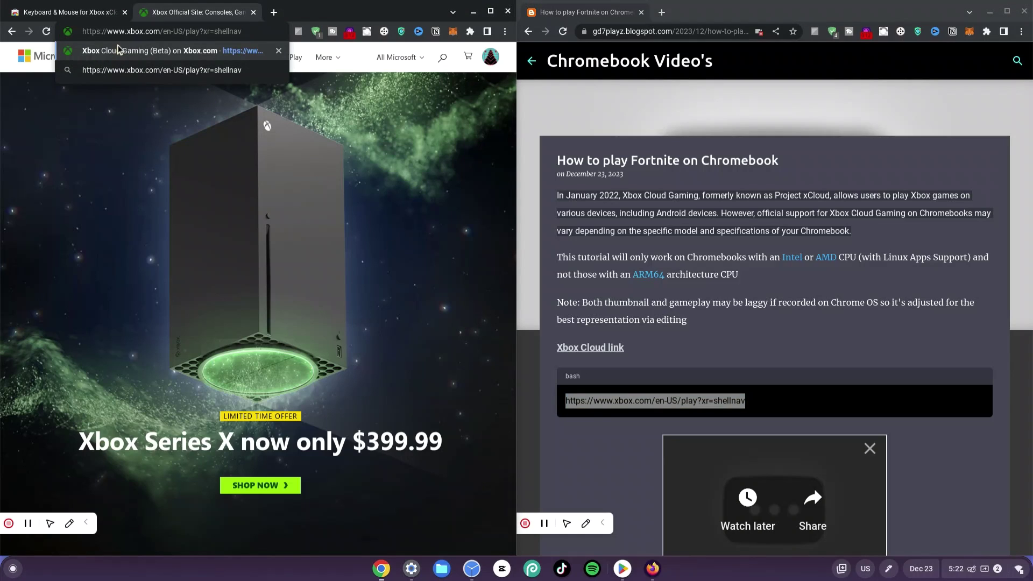
key(Return)
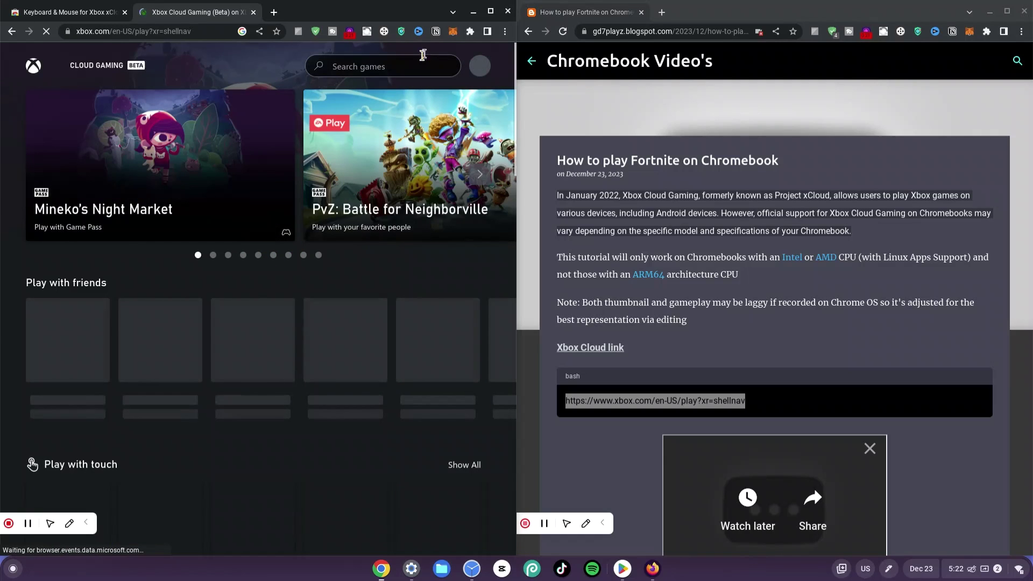
- Maximize the Xbox Cloud Gaming window and search its games for "fort"
click(357, 65)
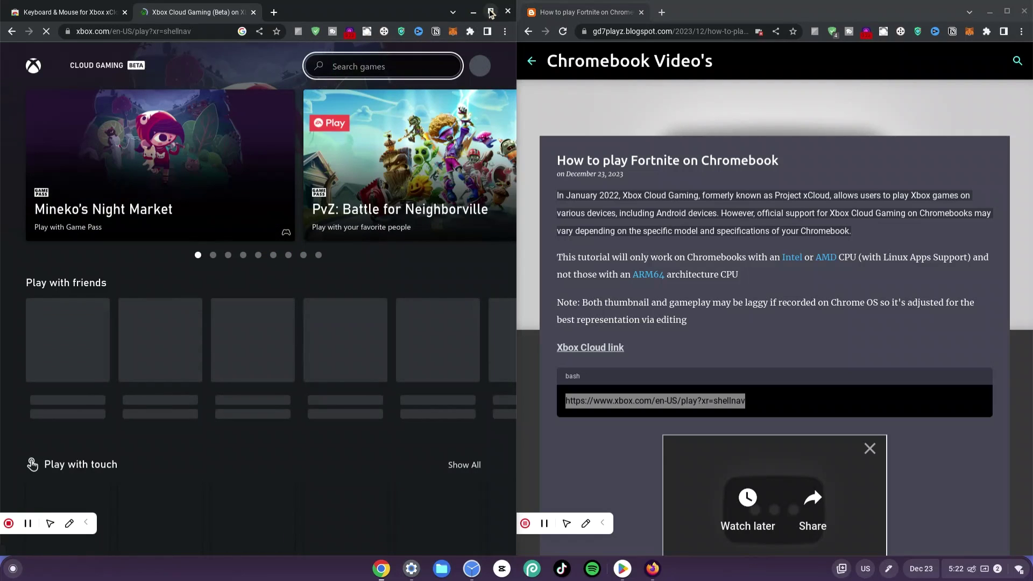
click(493, 13)
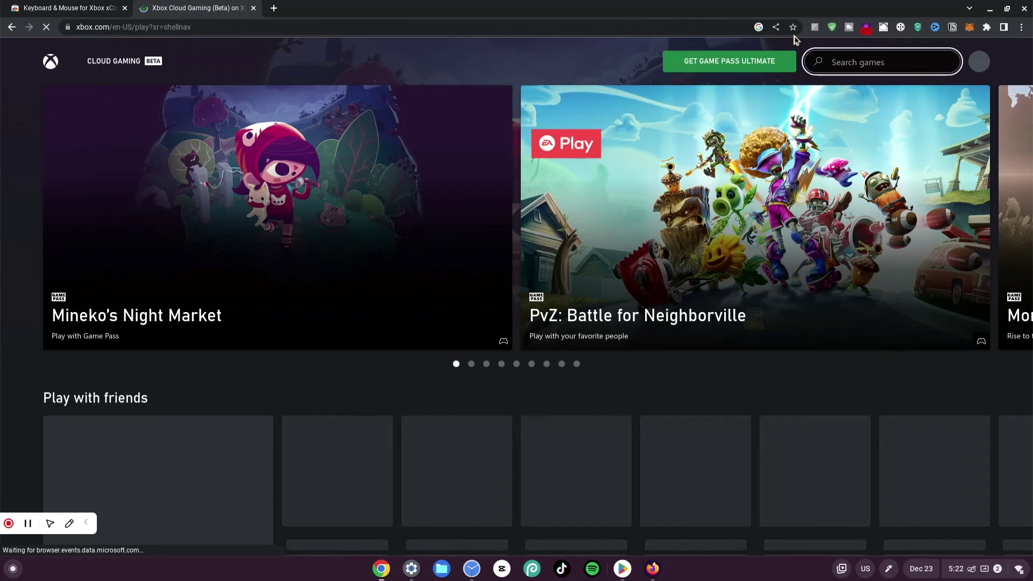
text(fort)
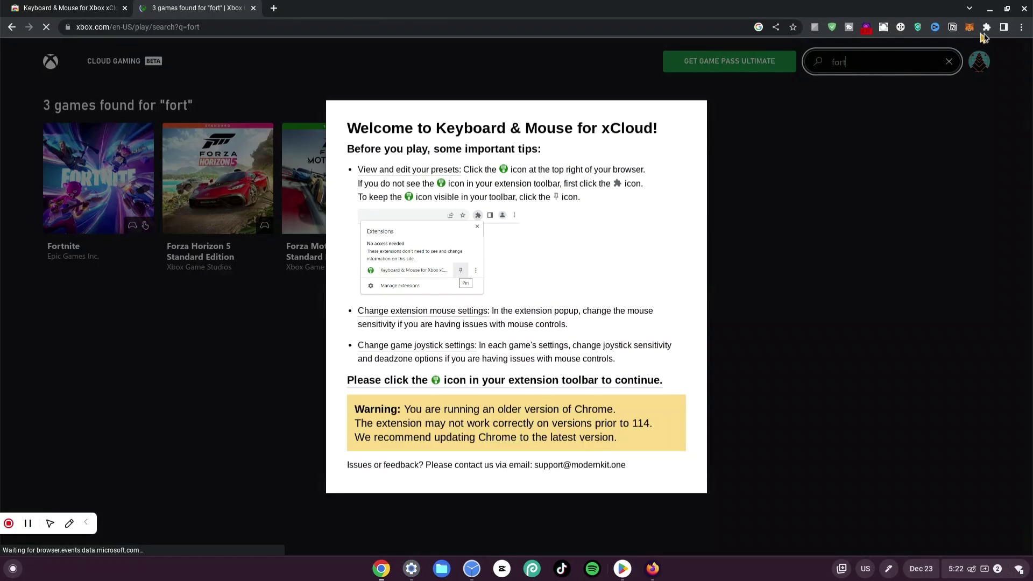
- Pin the Keyboard & Mouse for Xbox xCloud extension, then open it to dismiss the welcome tips and close its popup
click(987, 28)
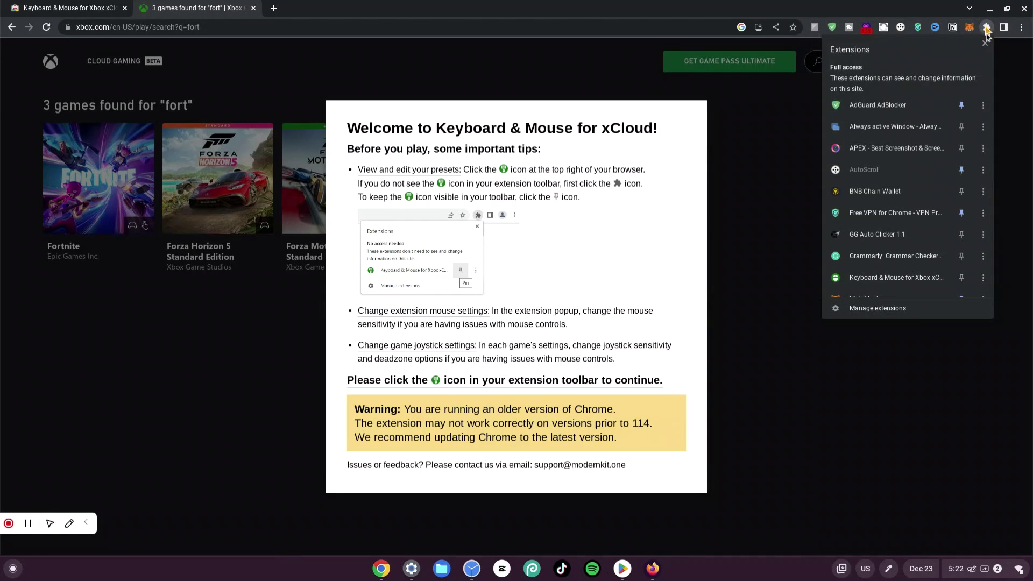
scroll(888, 186, down, 5)
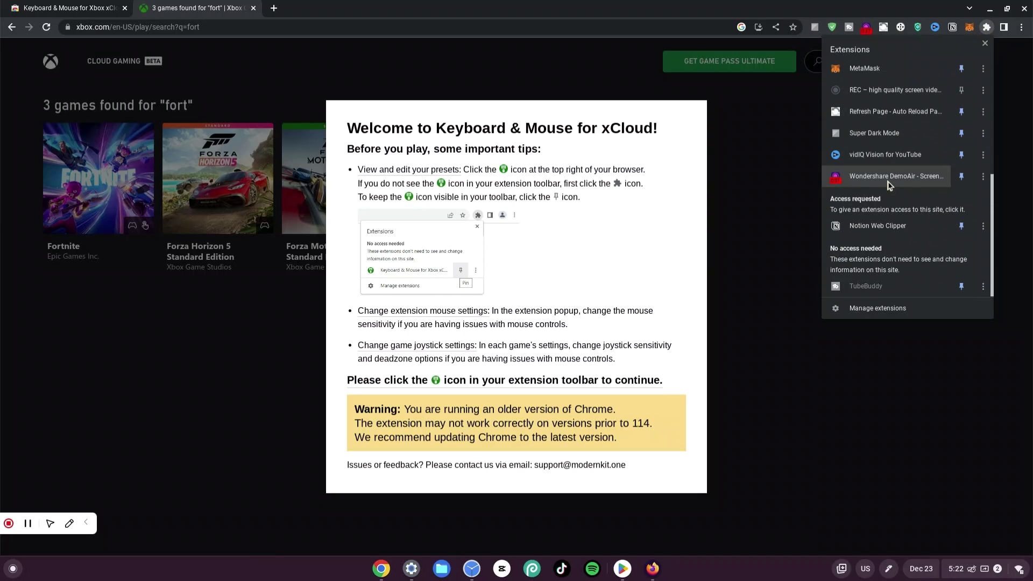
scroll(889, 184, up, 3)
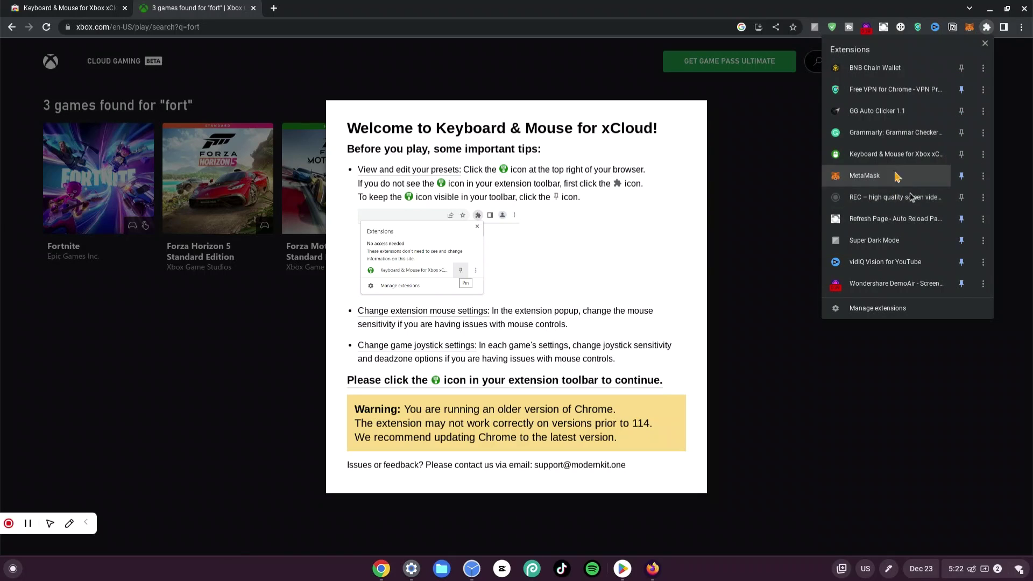
scroll(901, 208, up, 3)
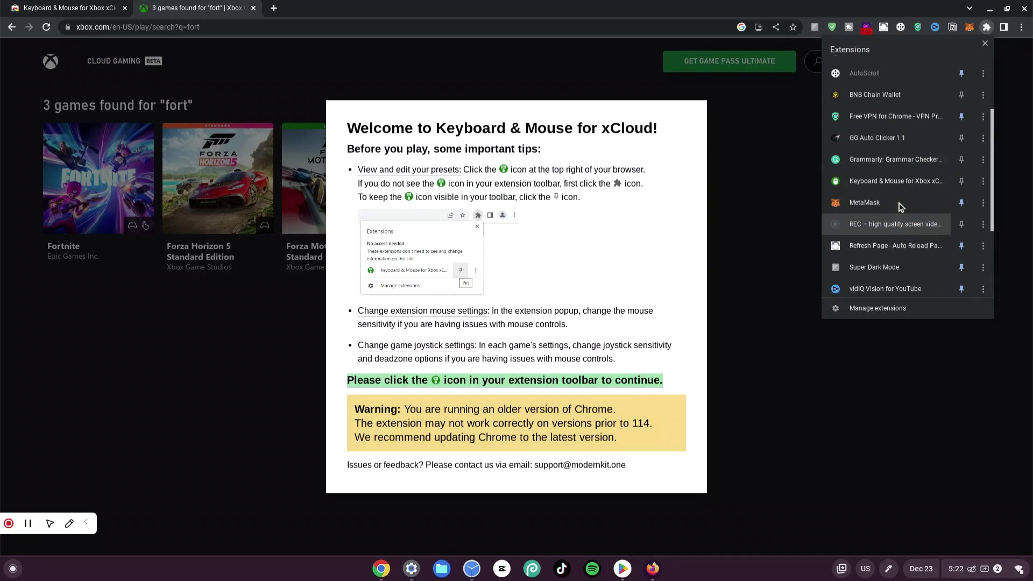
scroll(915, 177, down, 3)
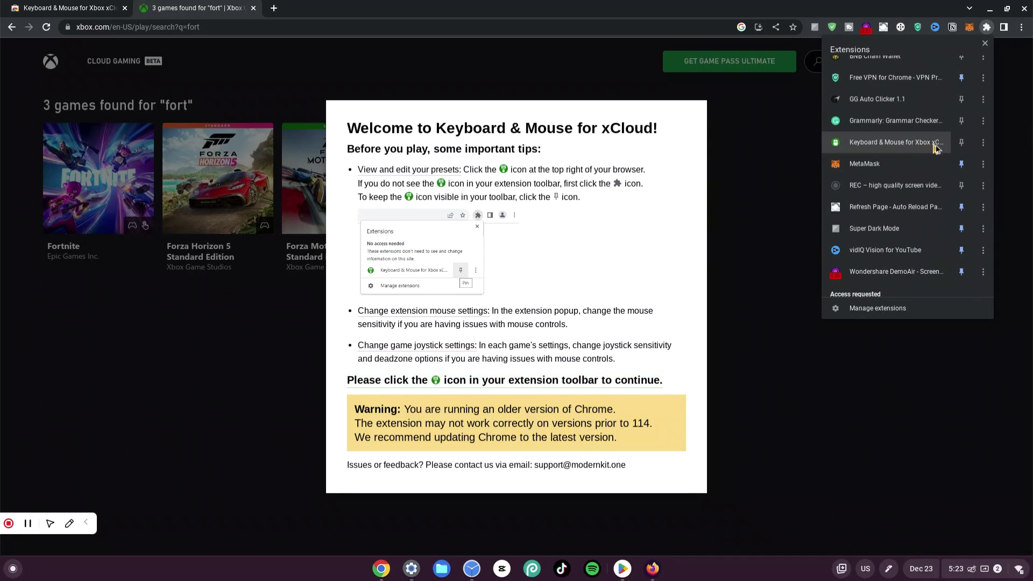
click(963, 144)
scroll(963, 144, up, 1)
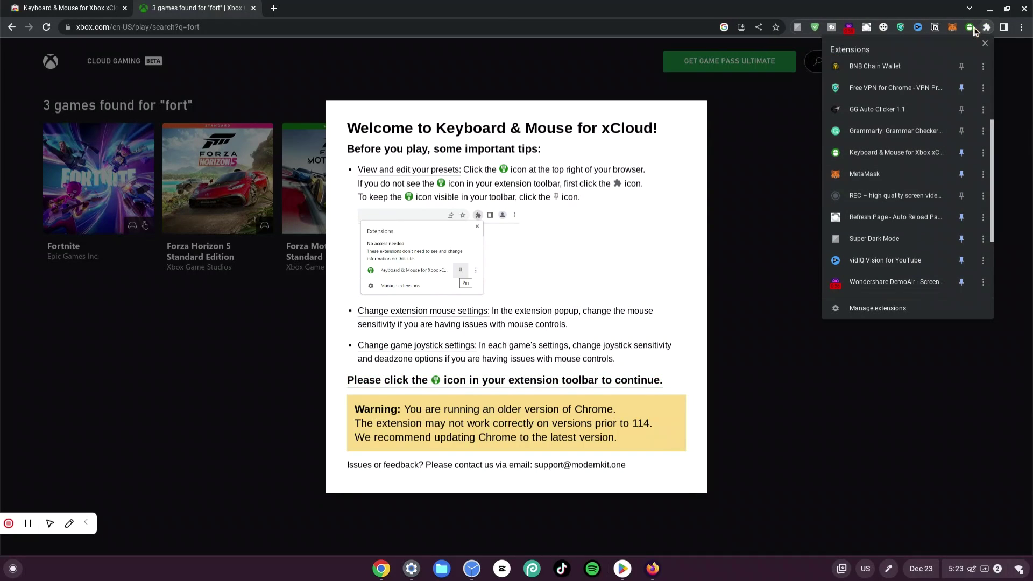
click(986, 44)
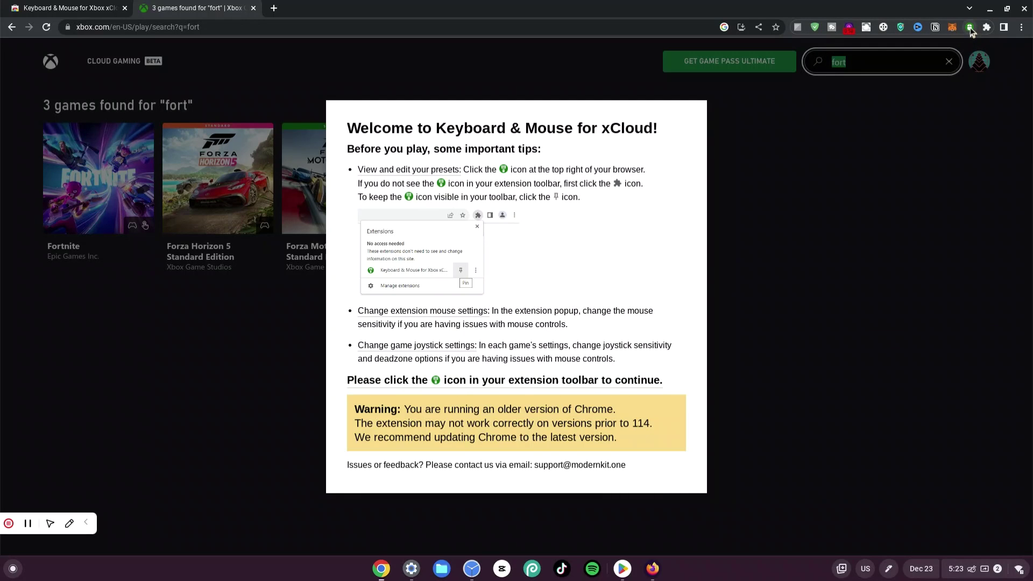
click(970, 28)
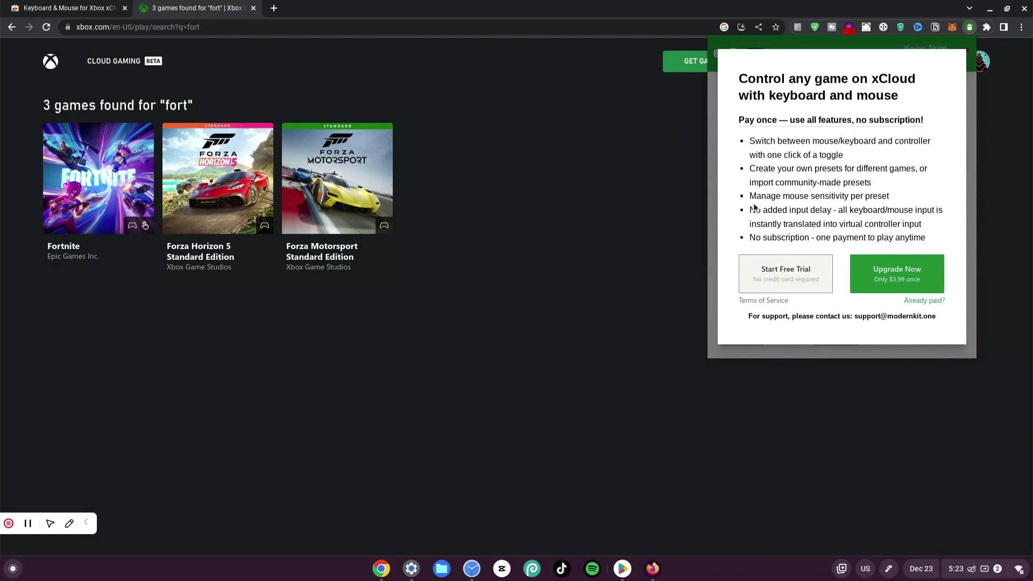
click(554, 342)
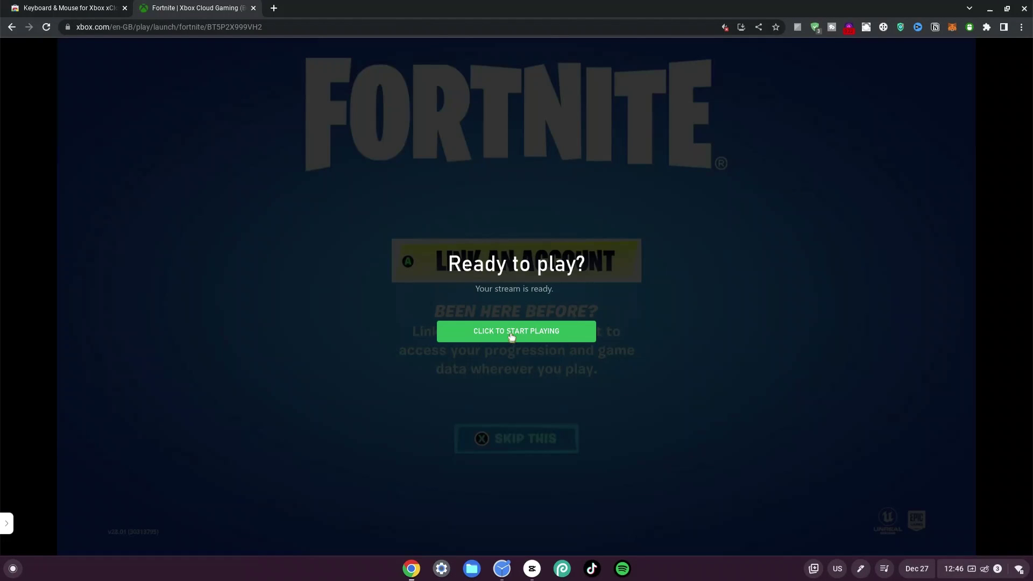
- Start playing the ready Fortnite stream, skip linking an Epic Games account and confirm with "No thanks, play Fortnite"
click(519, 335)
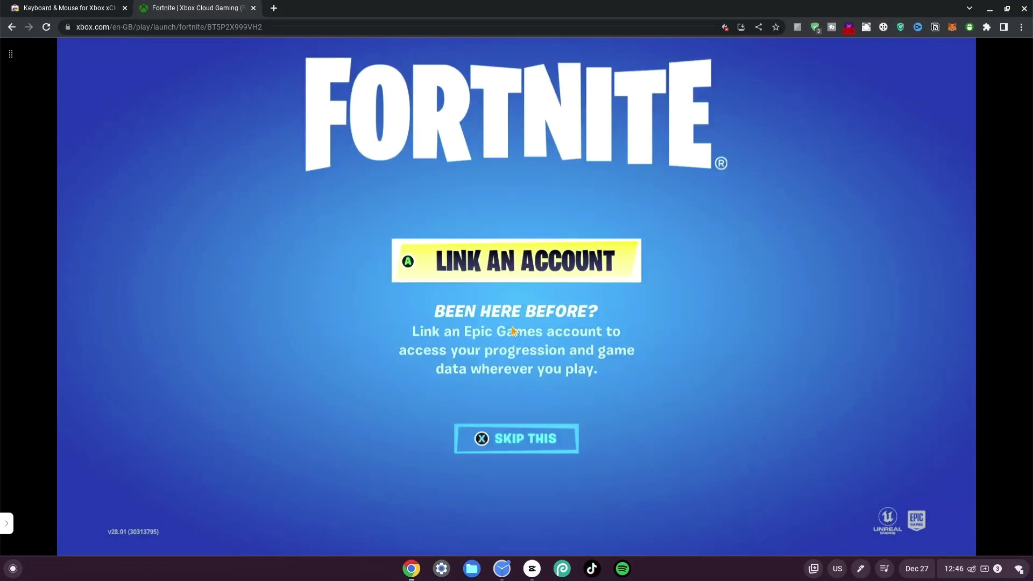
key(r)
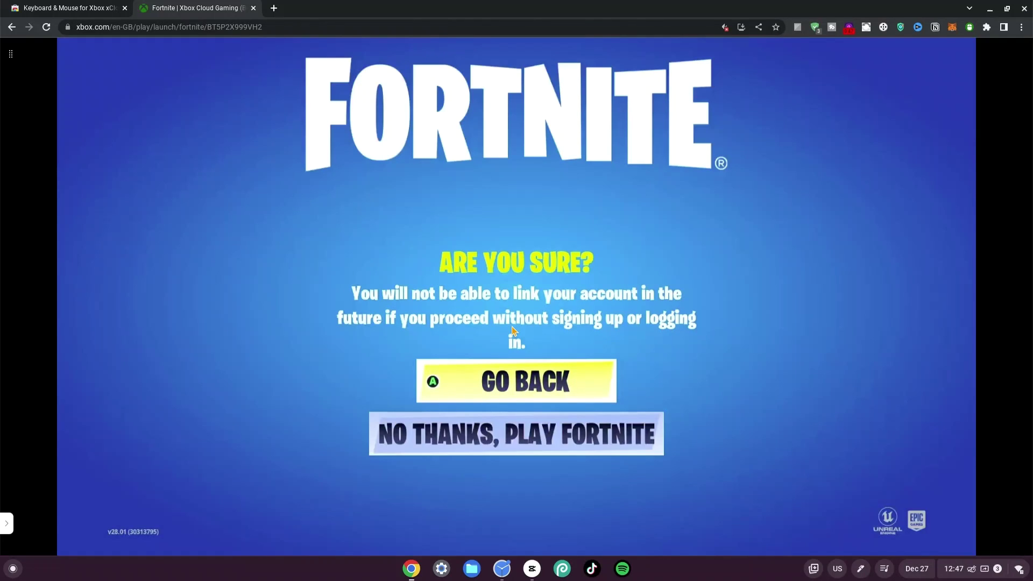
key(Down)
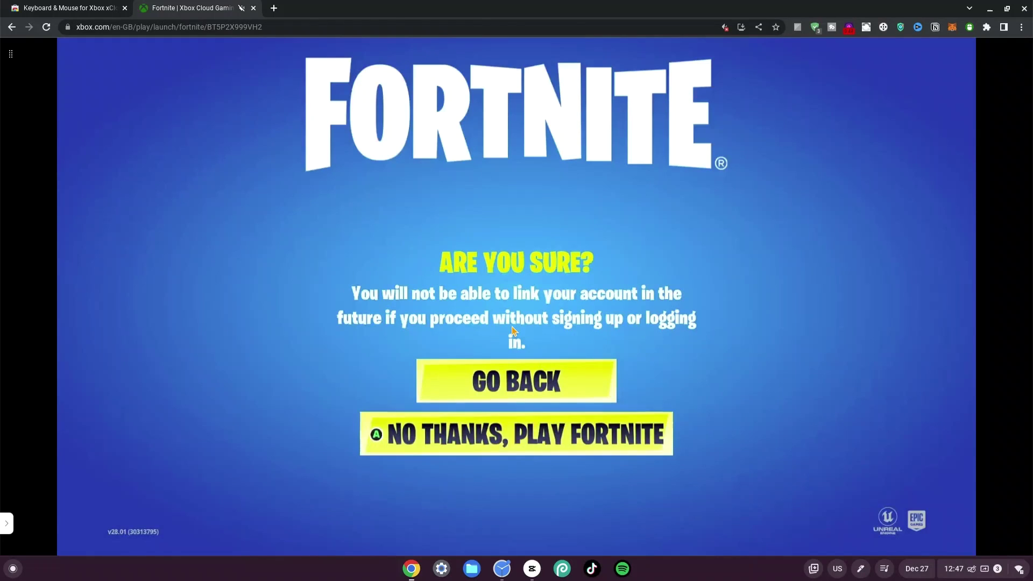
key(Return)
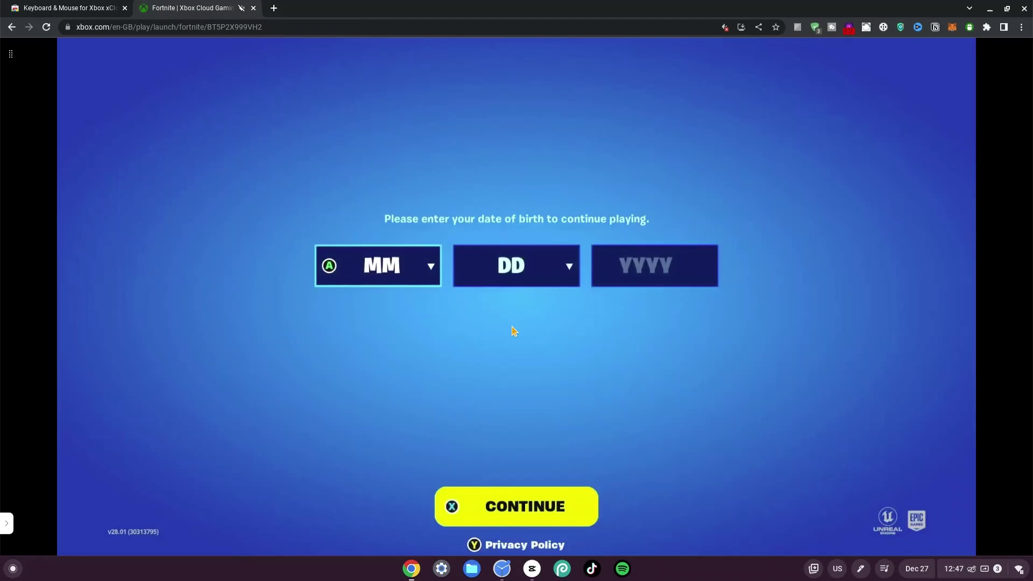
- Fill in the month, day and year of the player's date of birth and continue to the game login
key(Return)
key(Down)
key(Return)
key(Right)
key(Return)
key(Down)
key(Down)
key(Down)
key(Down)
key(Down)
key(Down)
key(Down)
key(Down)
key(Down)
key(Down)
key(Down)
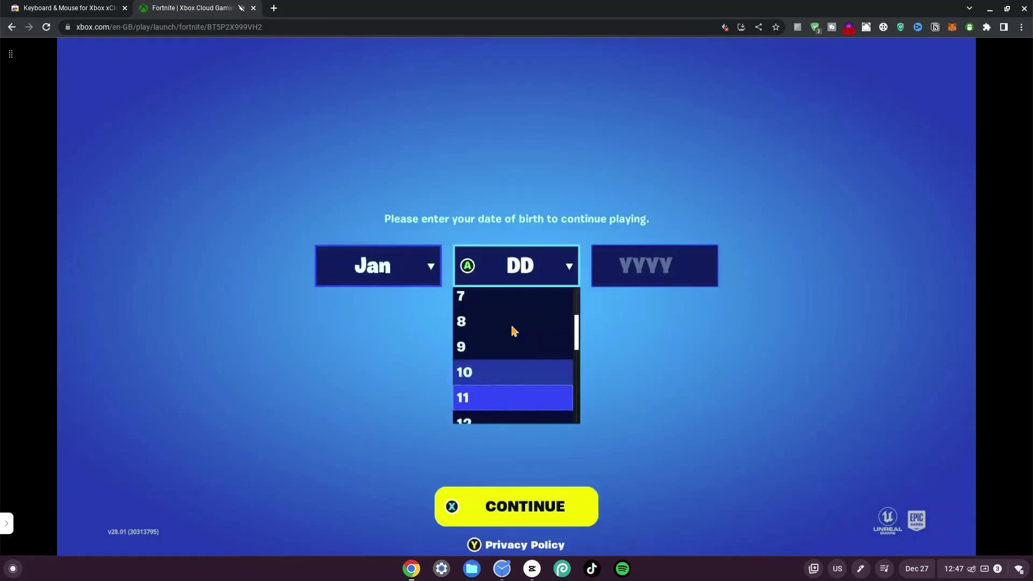
key(Return)
key(Right)
key(Return)
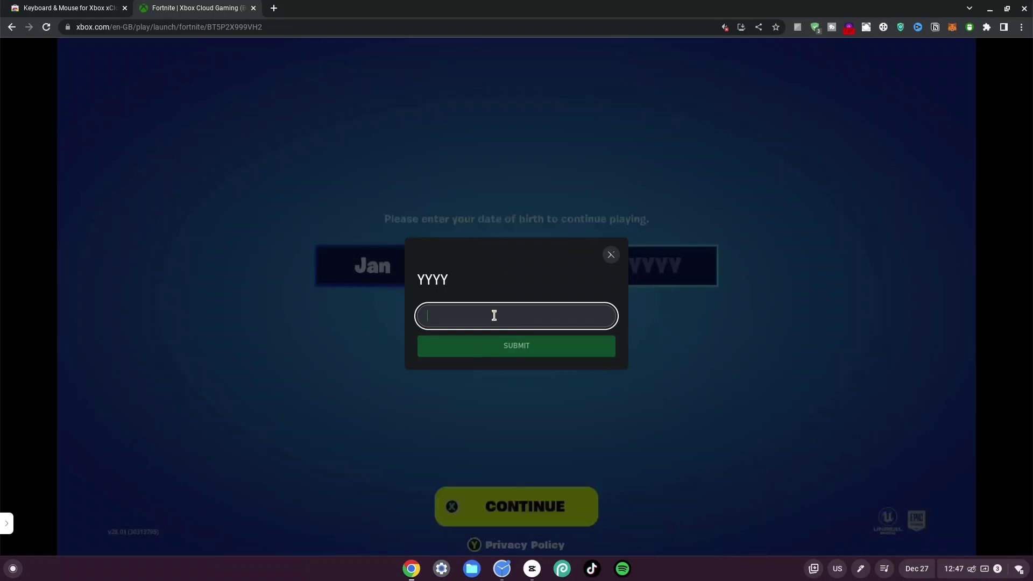
text(200)
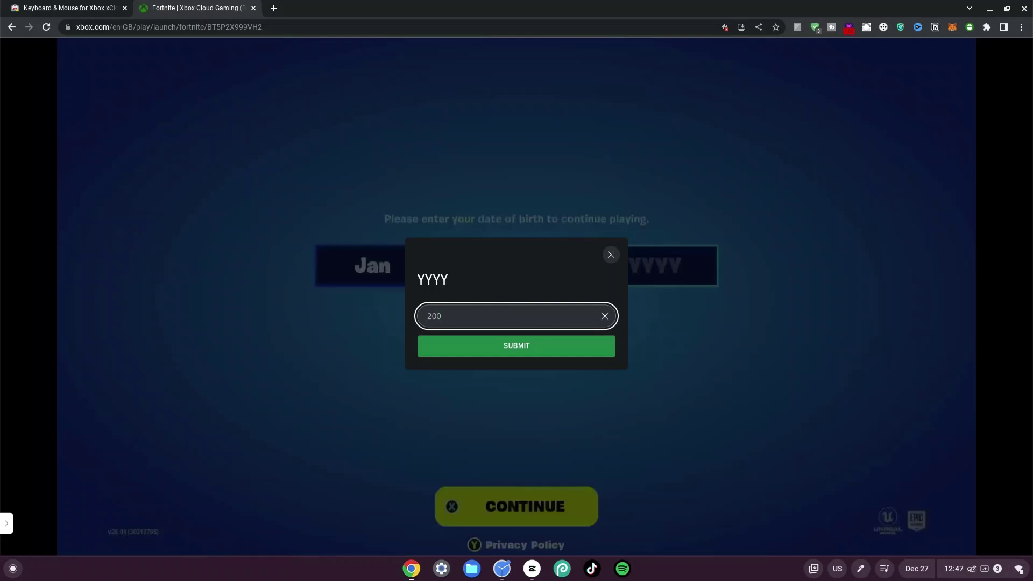
text(0)
click(528, 351)
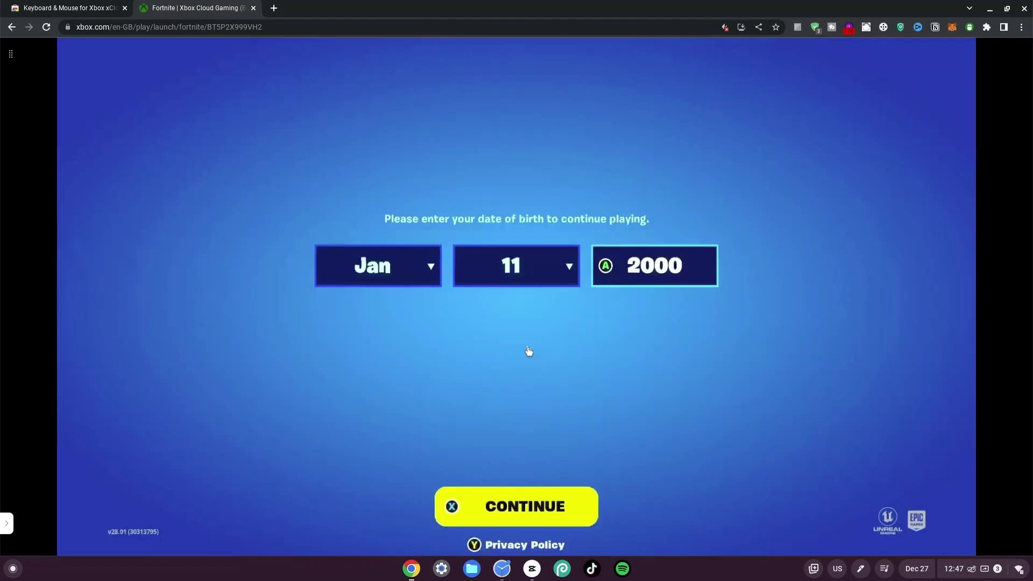
key(Return)
key(Return)
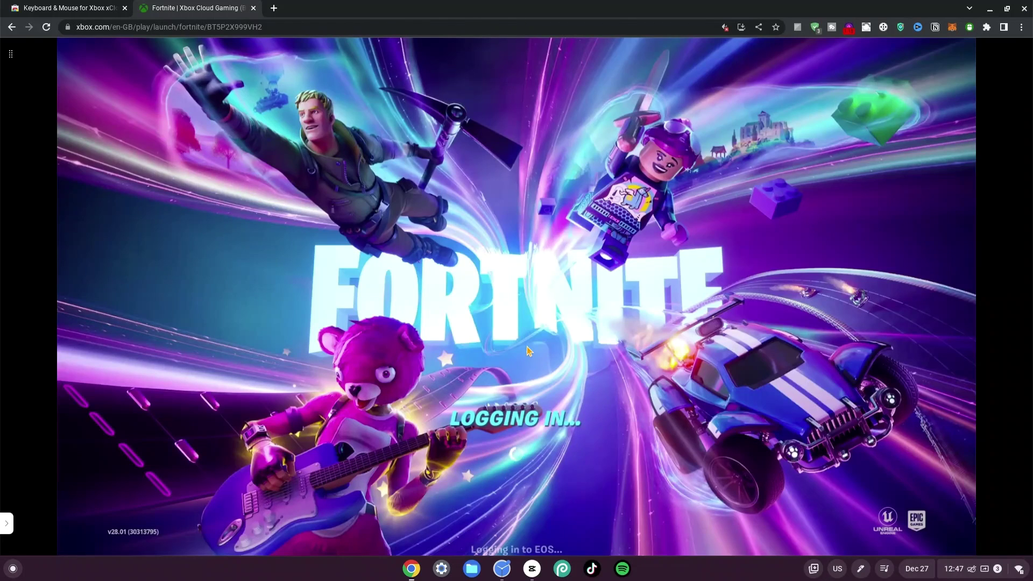
- Turn on voice chat in the voice reporting notice and claim the music rewards to reach the game lobby
key(Return)
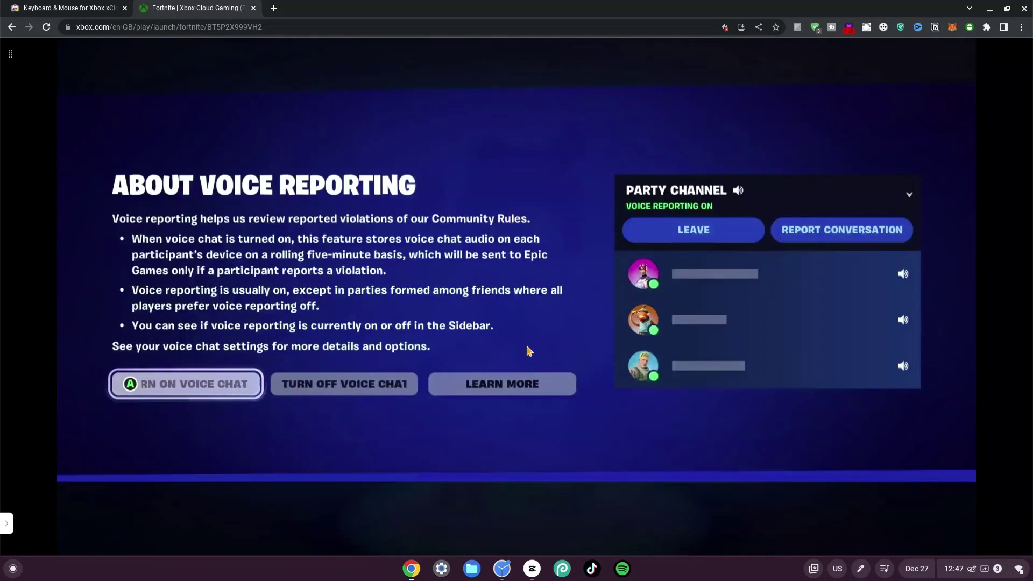
key(Return)
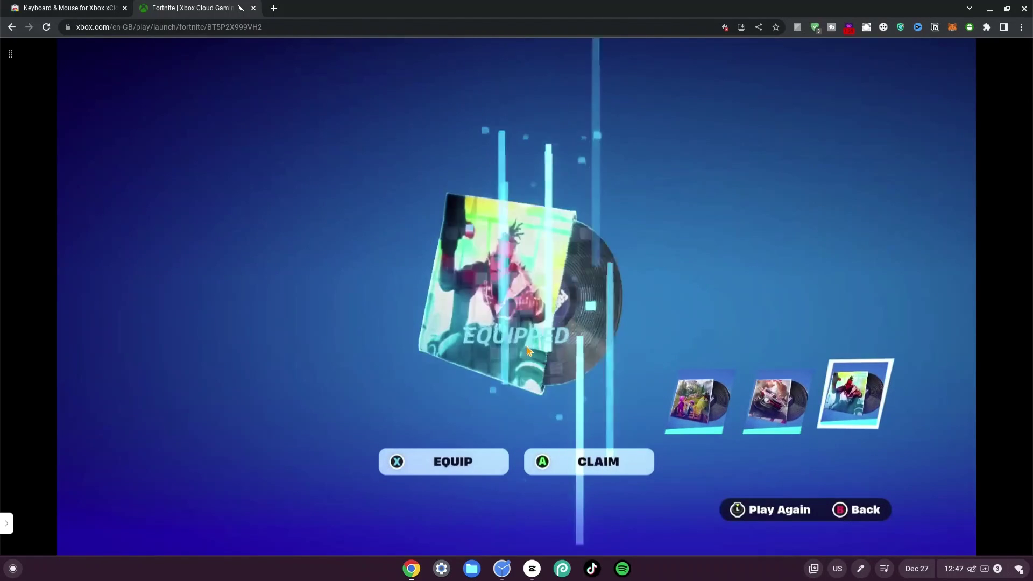
key(space)
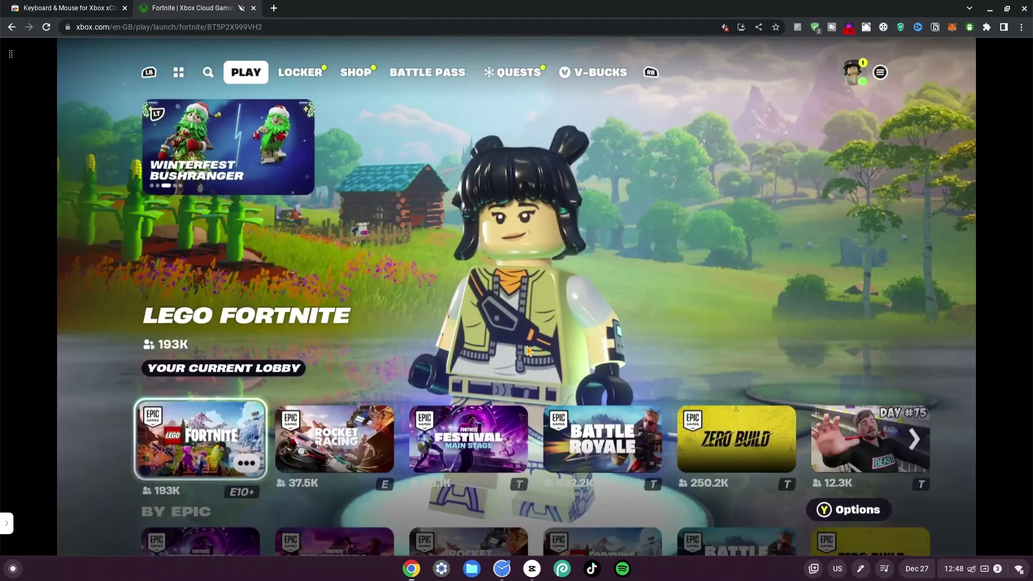
- Choose Battle Royale from the game modes as the current lobby
key(Right)
key(Right)
key(Right)
key(Right)
key(Left)
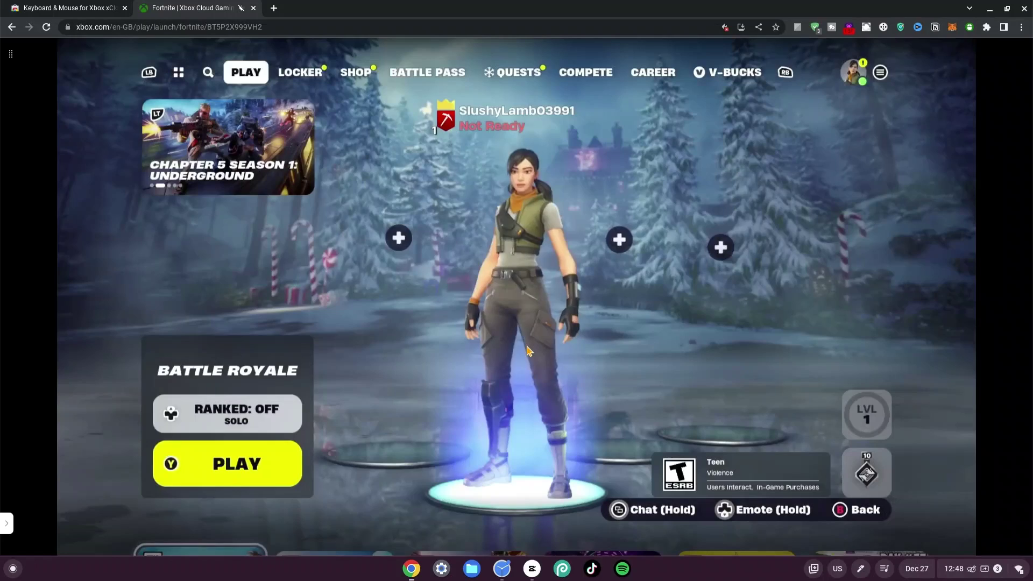
key(Left)
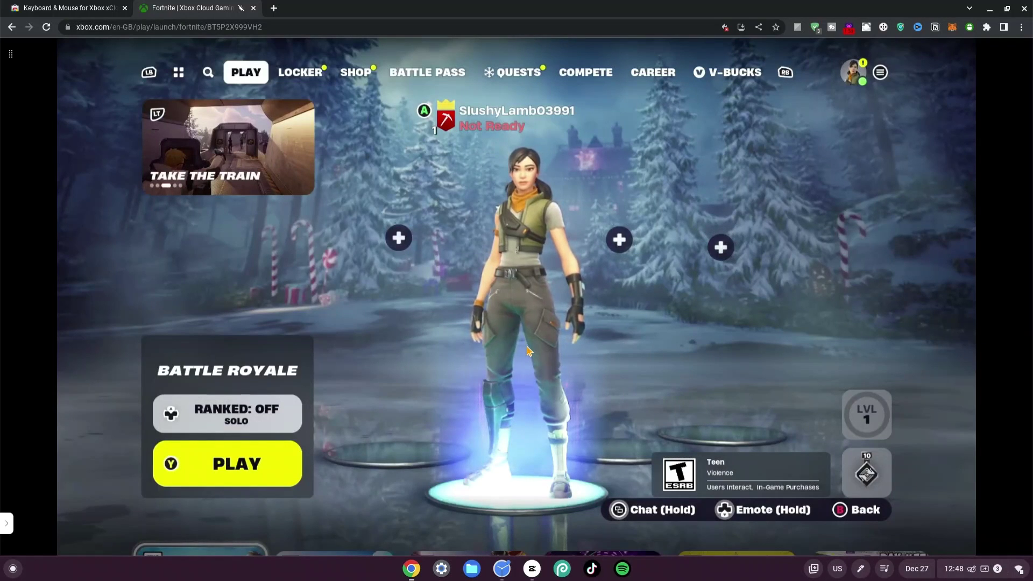
key(Right)
key(Down)
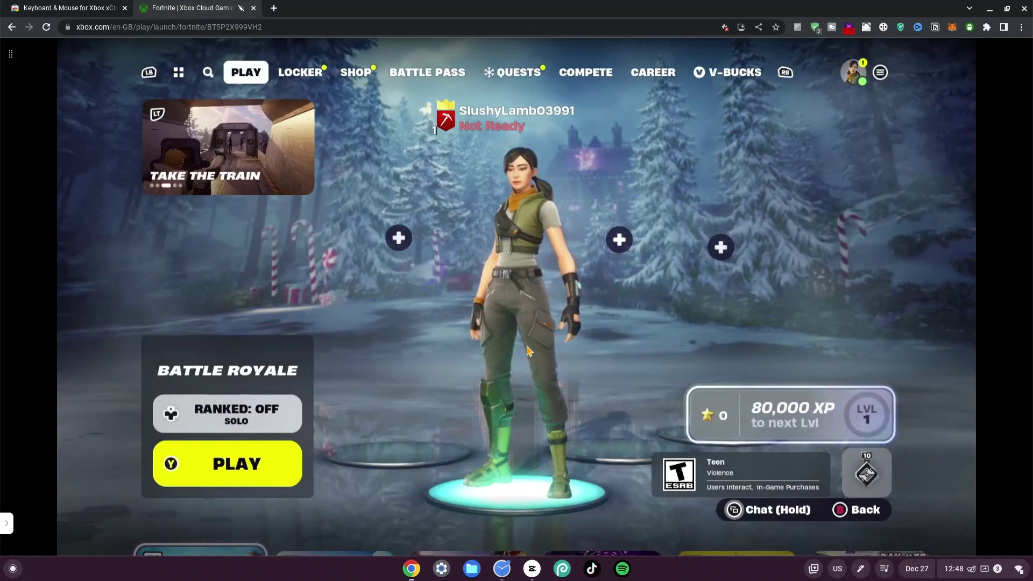
key(Up)
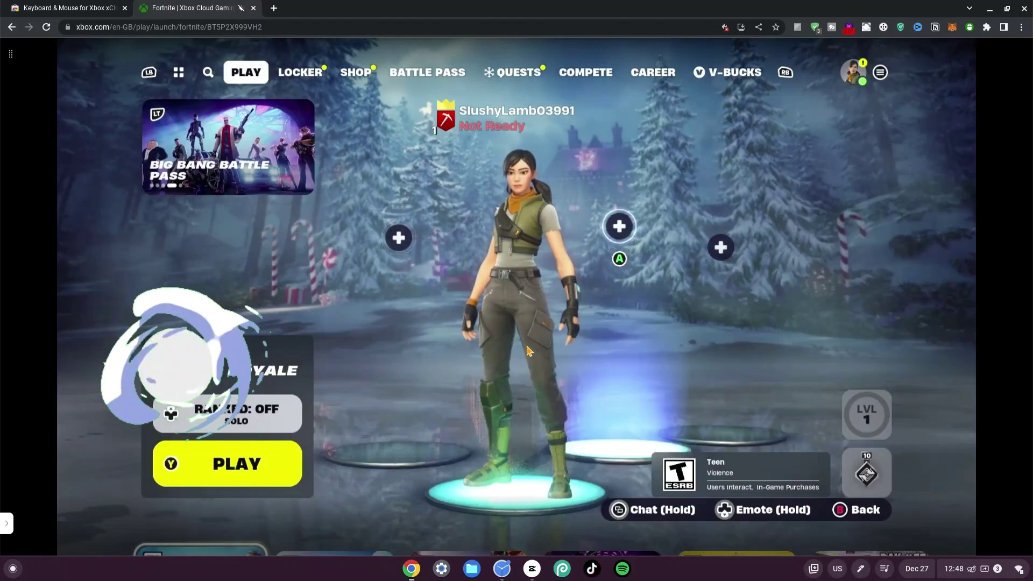
key(Right)
key(Down)
key(Escape)
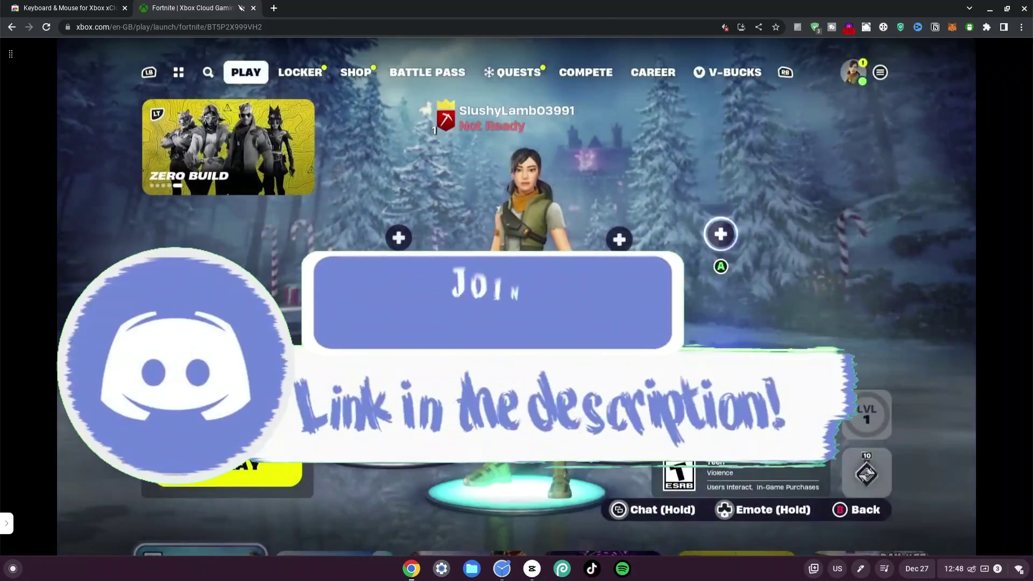